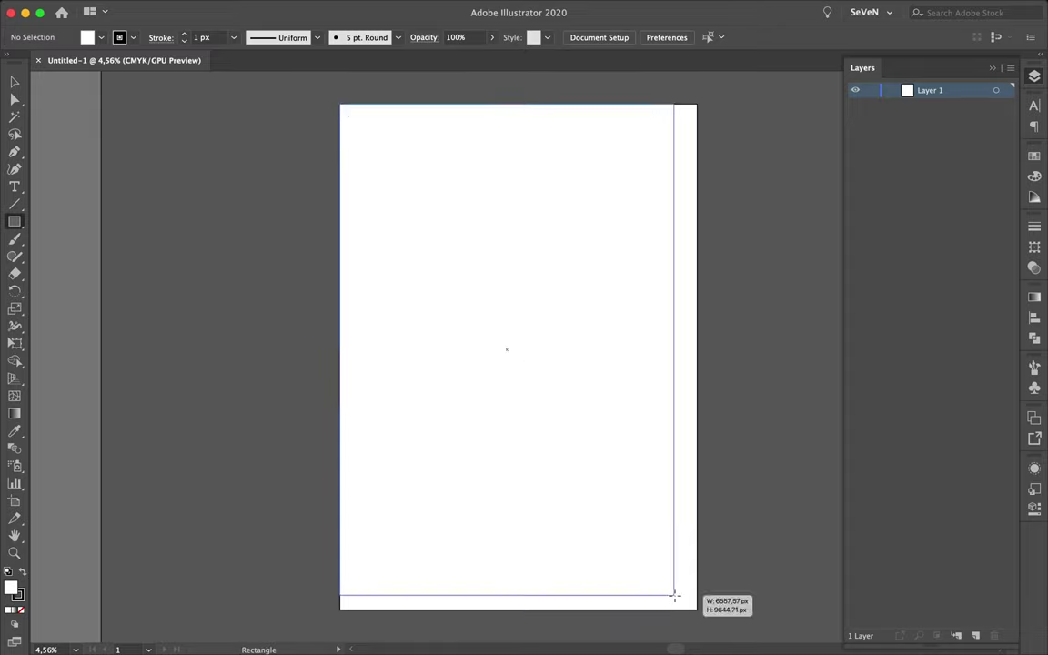
- Fill the full-page rectangle grey and split it into a 31-by-21 grid with 20 px gutters
key(Return)
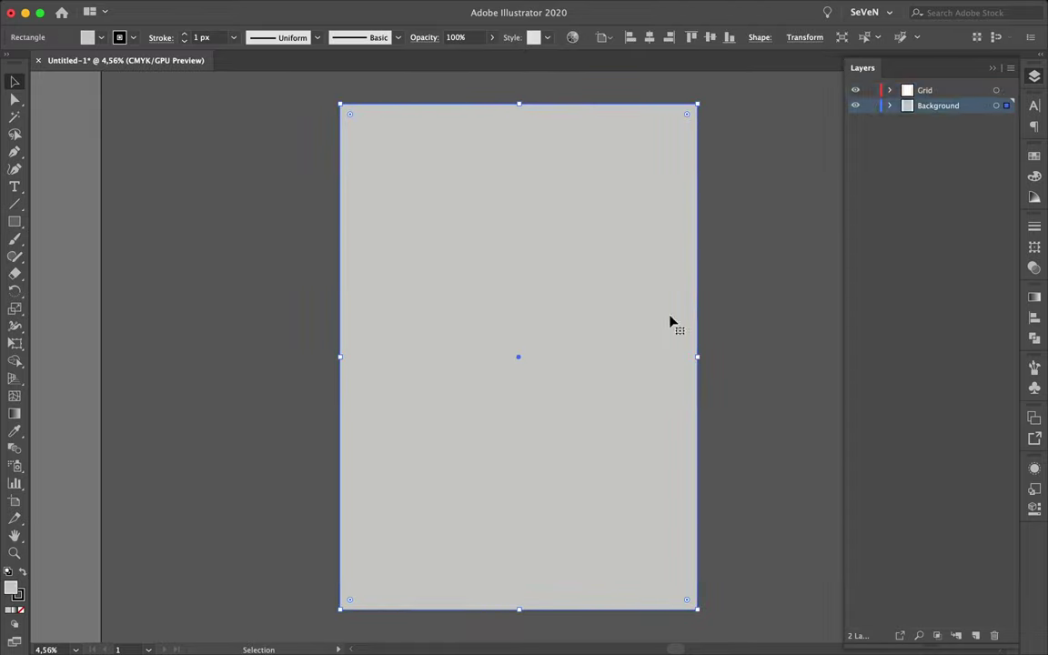
click(341, 171)
click(179, 7)
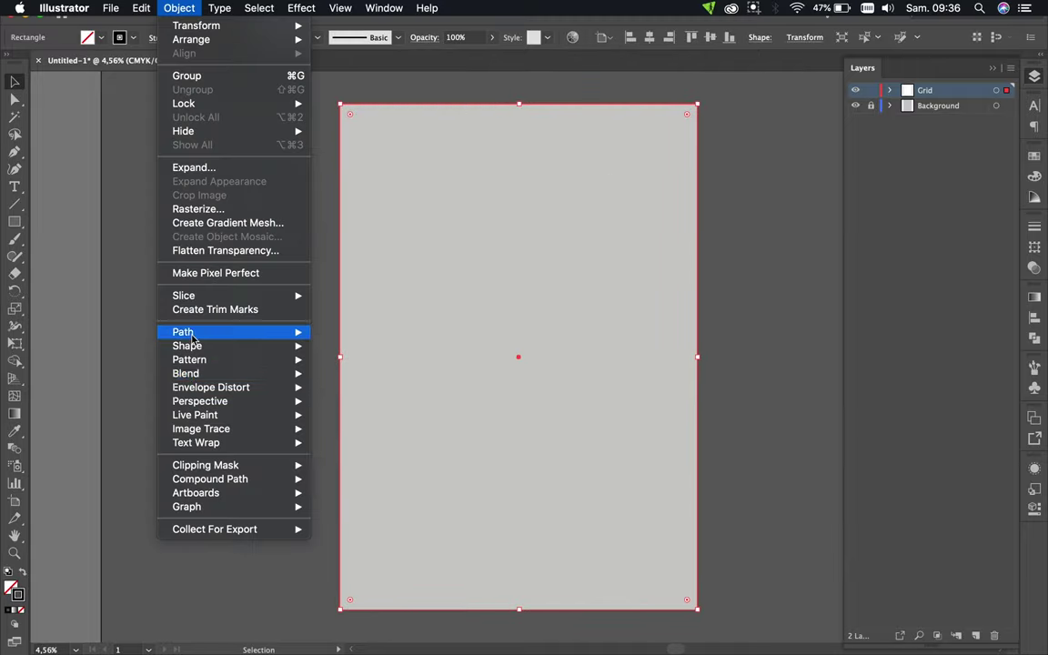
click(364, 454)
click(957, 305)
click(731, 435)
text(2131)
key(Tab)
key(Tab)
text(20)
key(Tab)
key(Tab)
key(Tab)
text(20)
click(967, 434)
- Add a new layer for the shapes and lock the Grid layer
scroll(739, 199, up, 2)
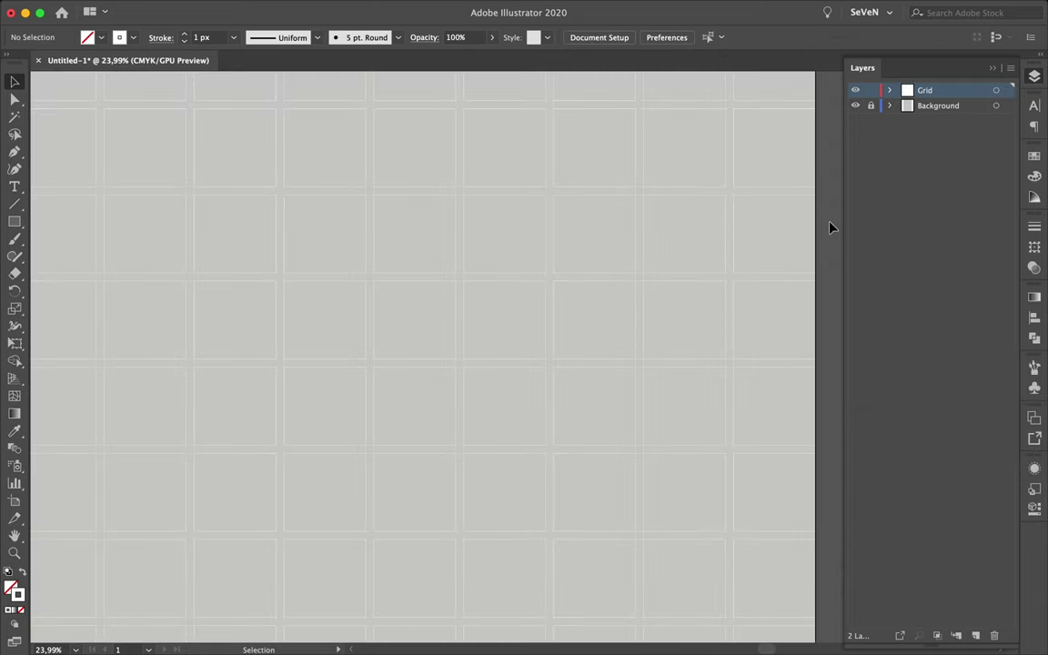
click(976, 634)
click(871, 90)
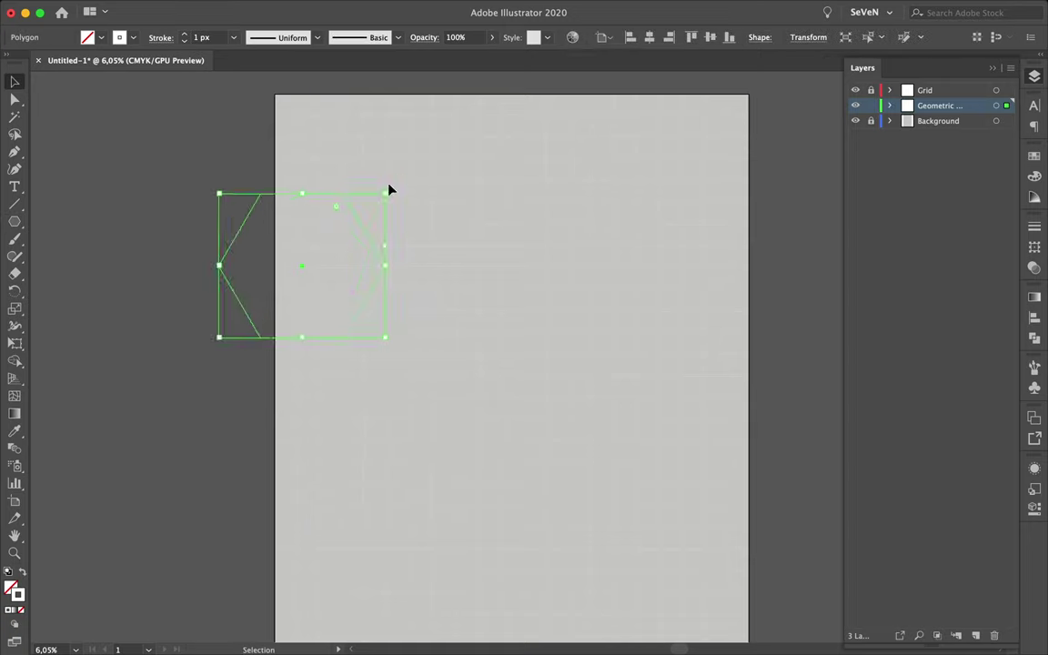
- Give the hexagon a white fill and 10 px outline, and draw a large white circle below
click(101, 37)
click(18, 63)
click(183, 33)
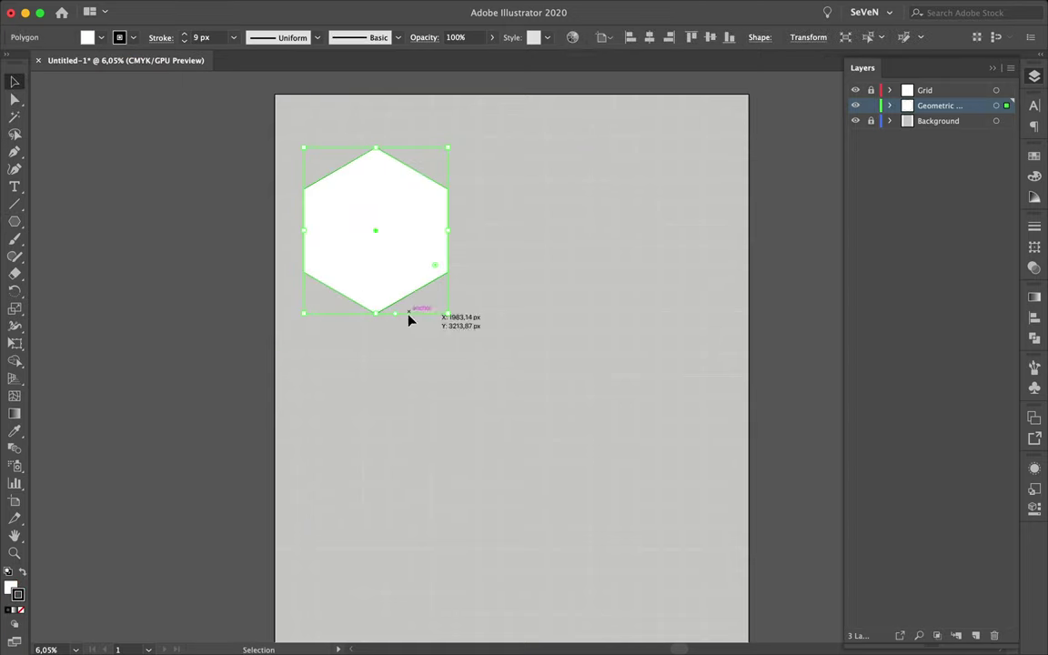
key(ctrl+z)
drag(607, 308, 699, 452)
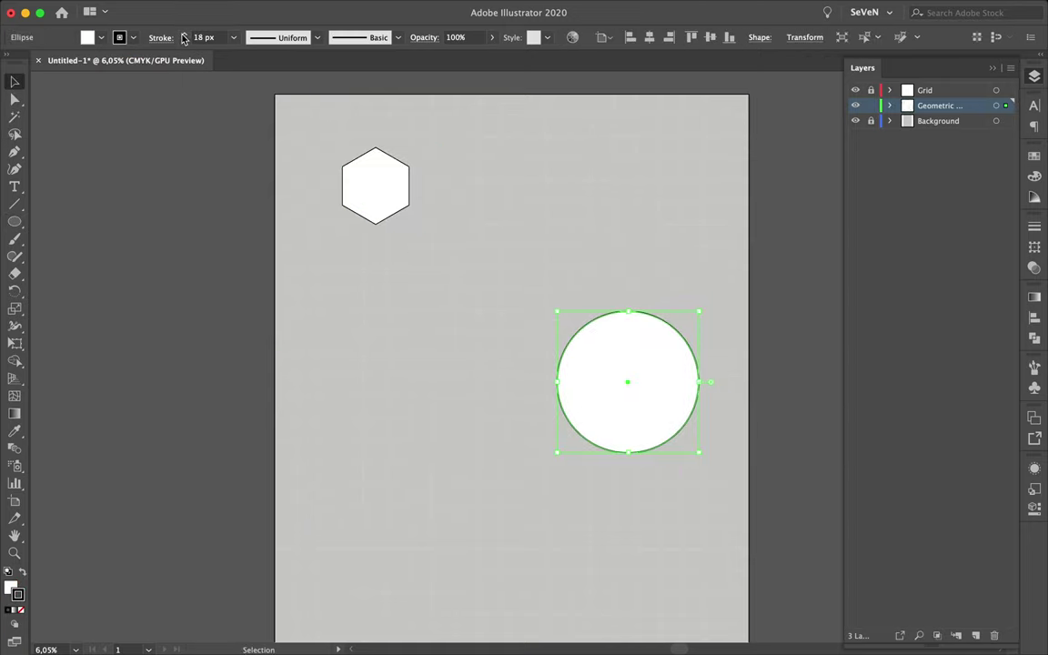
- Blend the hexagon into the circle and on to the rectangle in one chain
key(Return)
click(764, 295)
click(771, 308)
click(840, 363)
click(374, 186)
click(362, 373)
- Set the blend to 50 specified steps
key(w)
key(Return)
text(50)
click(648, 363)
key(Return)
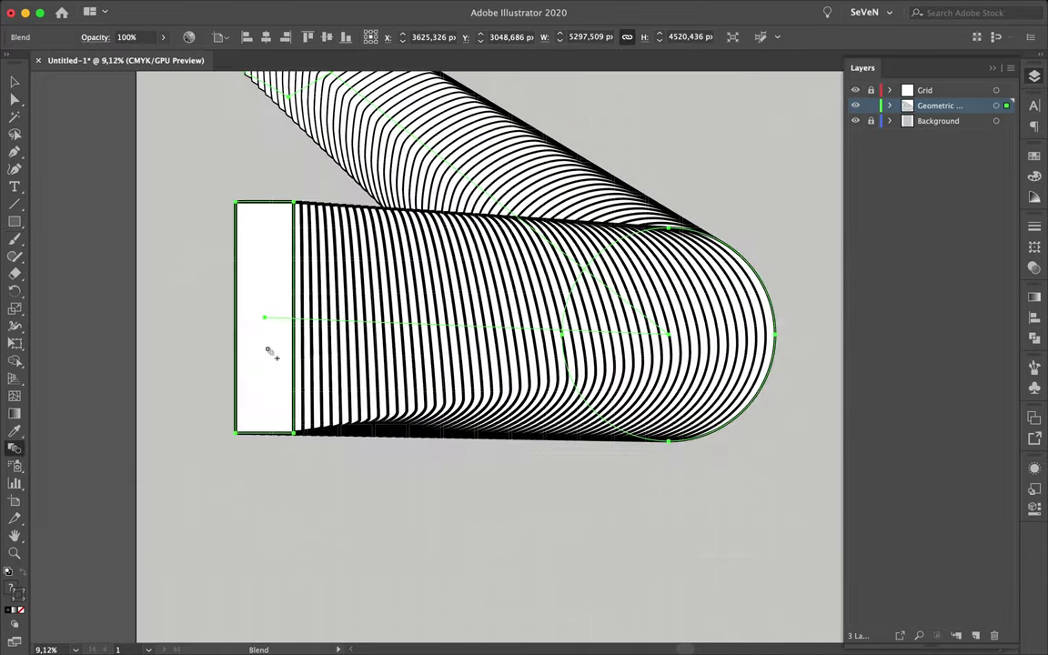
- Pull curve handles from the spine at the circle and drag the hexagon end up and right
double_click(253, 245)
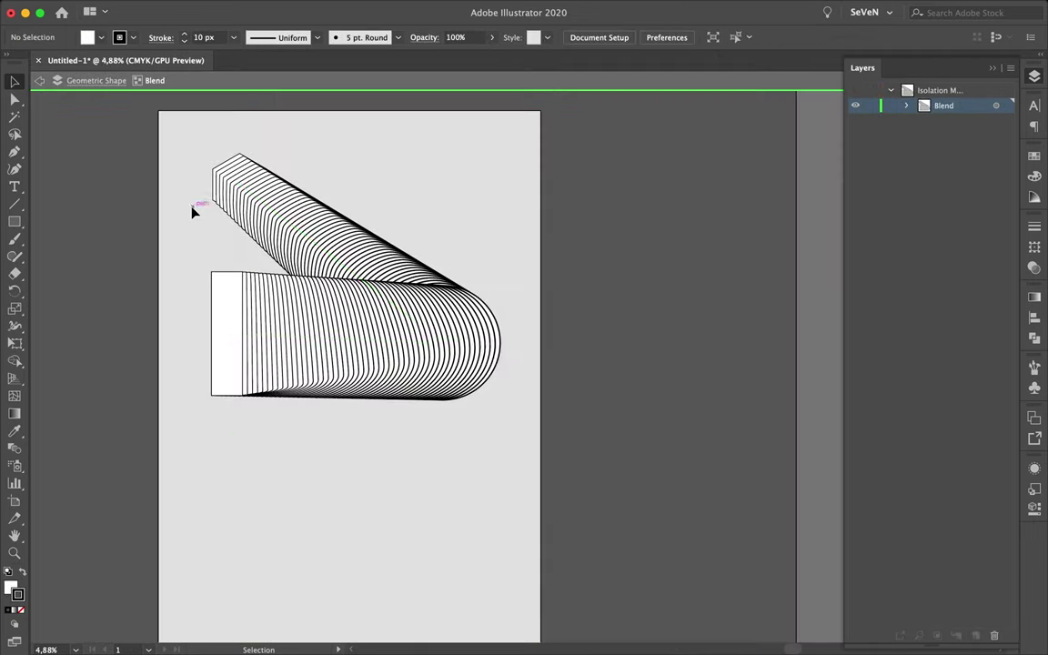
key(shift+c)
drag(445, 340, 447, 416)
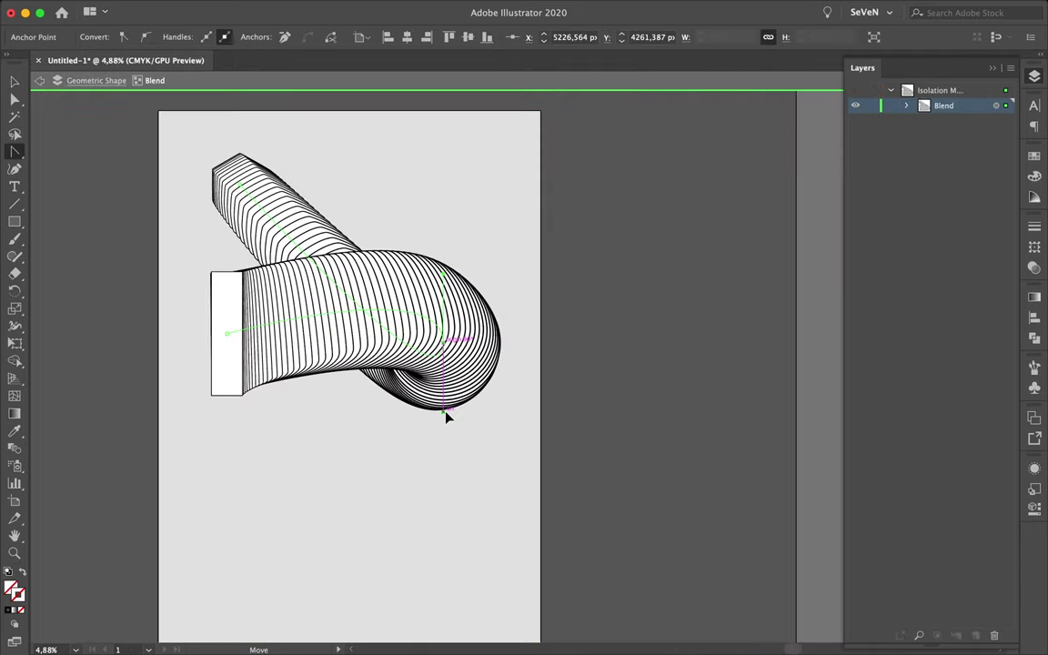
mouse_move(240, 185)
mouse_down()
mouse_move(275, 182)
mouse_move(310, 123)
mouse_move(348, 135)
mouse_up()
key(v)
click(329, 409)
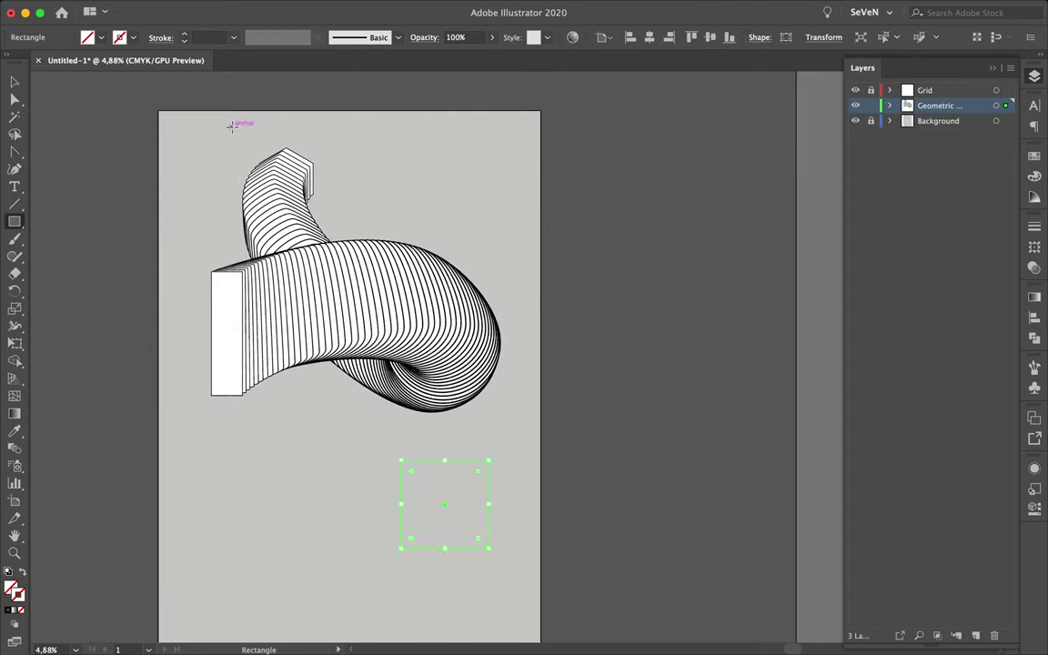
- Make the rectangle white, reshape the spine's curl, and reposition the rectangle
click(22, 573)
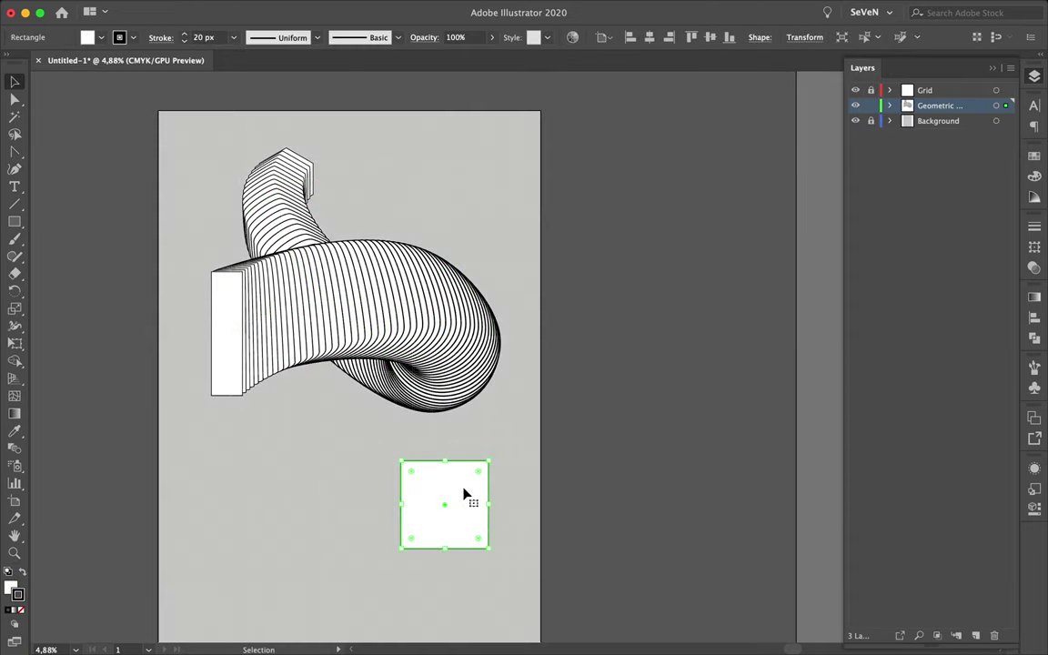
key(a)
drag(445, 499, 414, 481)
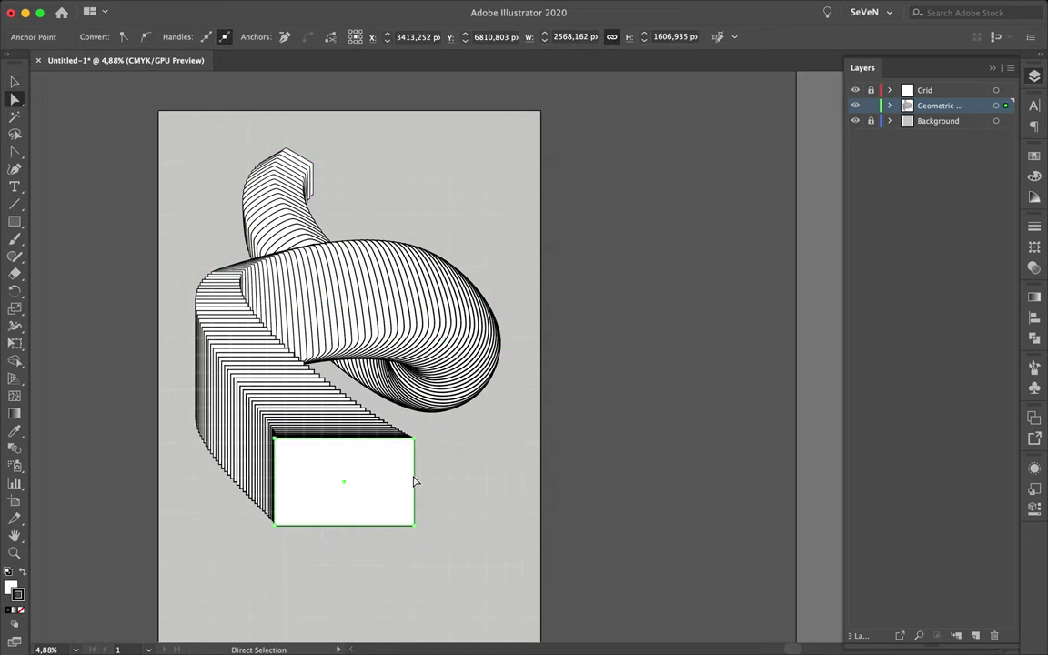
key(a)
drag(486, 276, 221, 305)
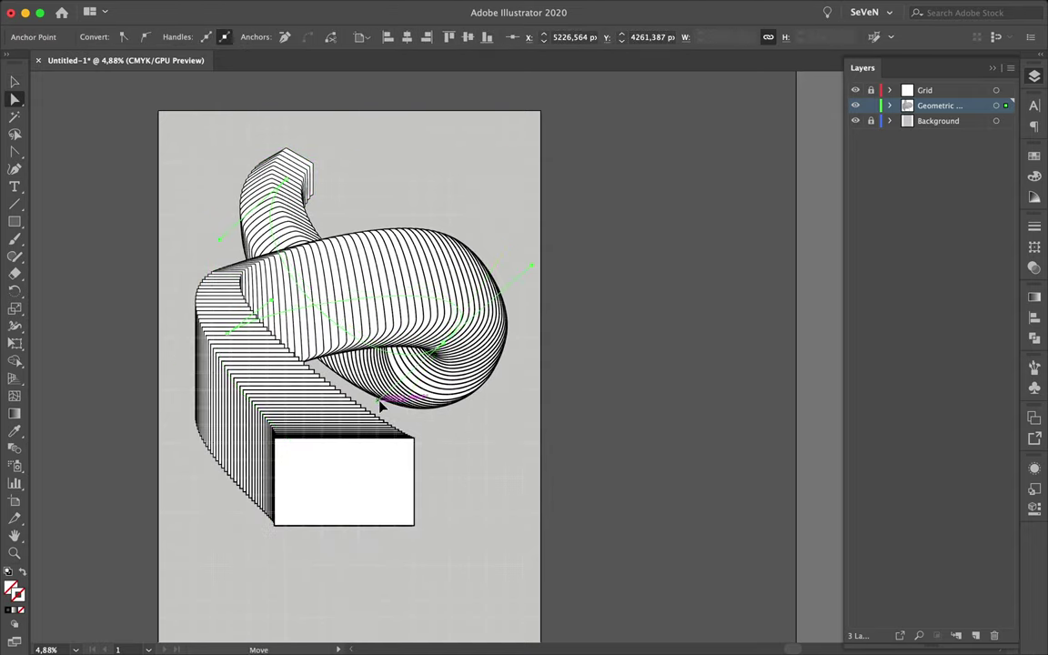
drag(314, 482, 378, 484)
key(v)
- Move the top hexagon end and the spine's bottom anchor down and left
key(a)
double_click(282, 163)
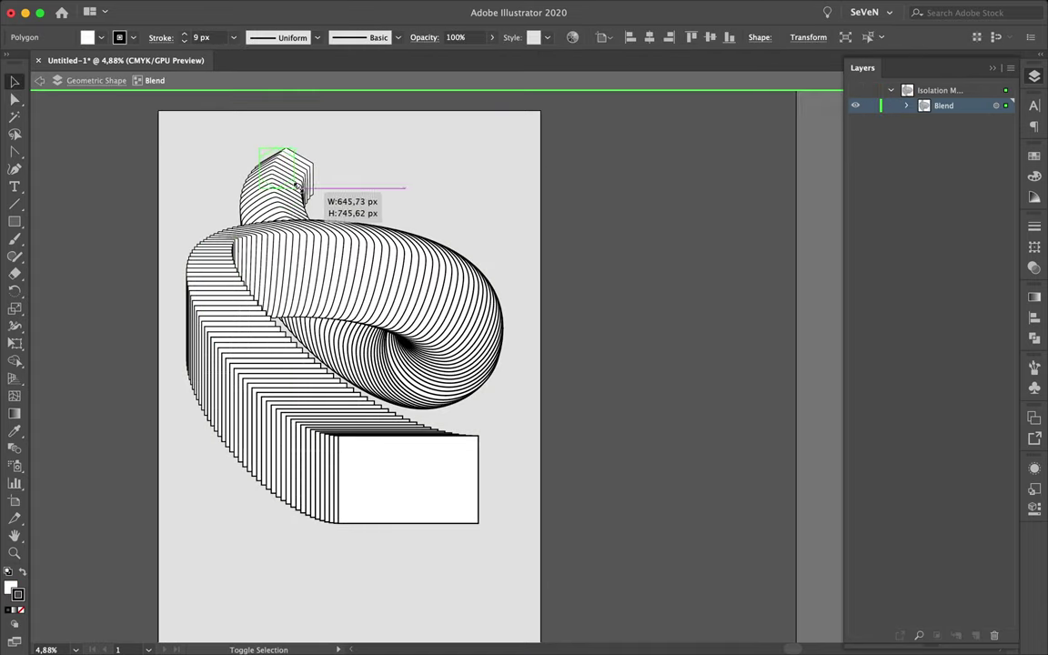
drag(287, 163, 238, 230)
drag(409, 478, 341, 504)
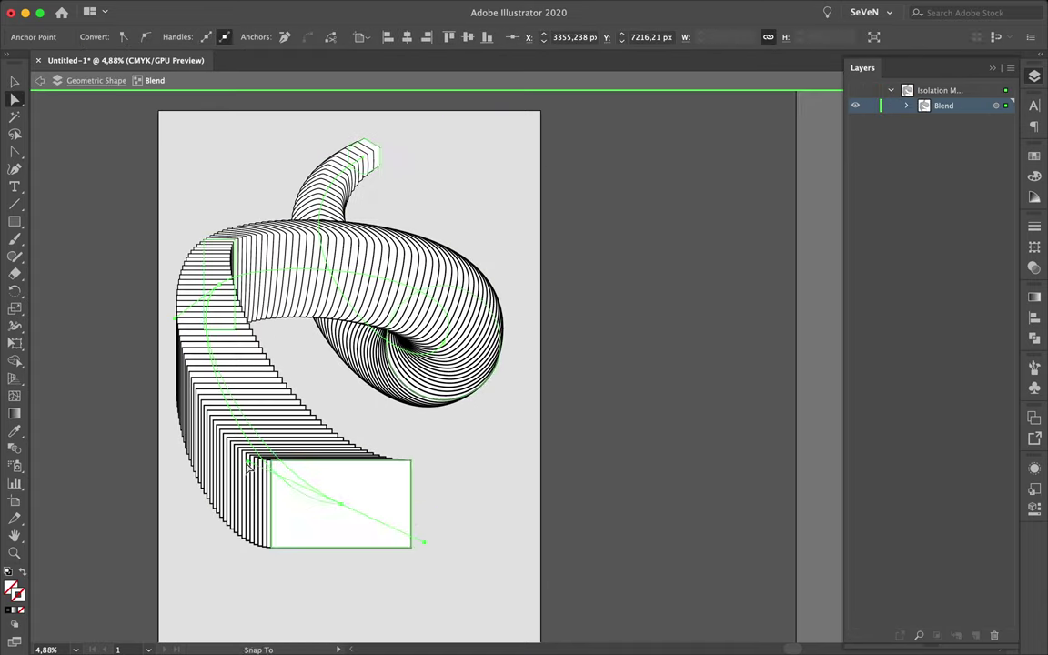
key(v)
click(430, 487)
- Pull a spine anchor down so the ribbon curls into a tight loop
click(446, 386)
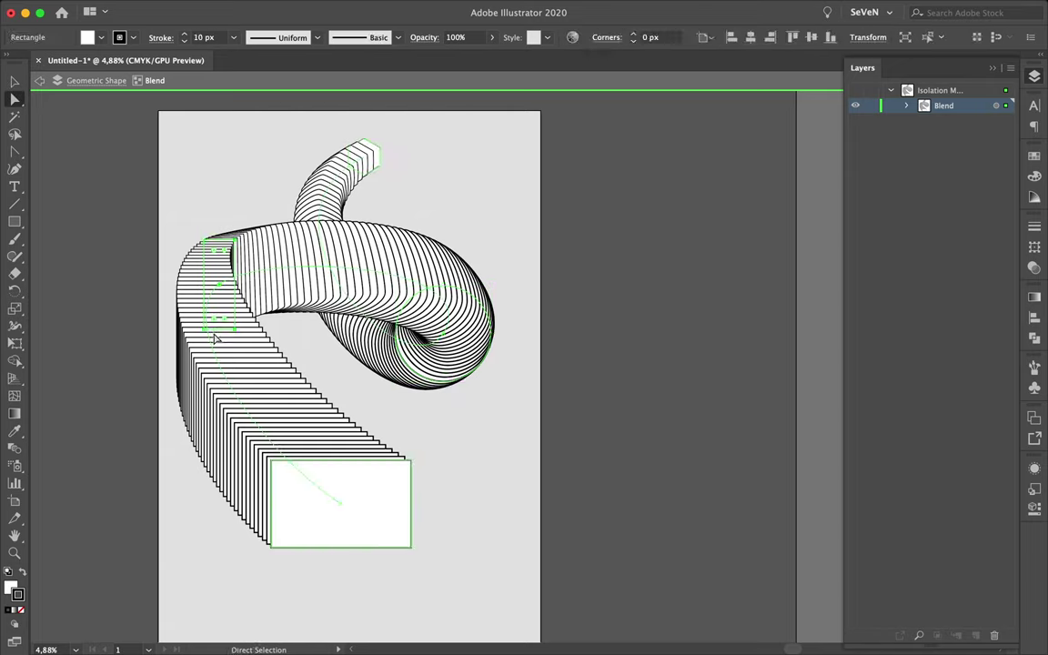
key(a)
click(452, 346)
mouse_move(516, 218)
mouse_down()
mouse_move(393, 423)
mouse_move(331, 474)
mouse_up()
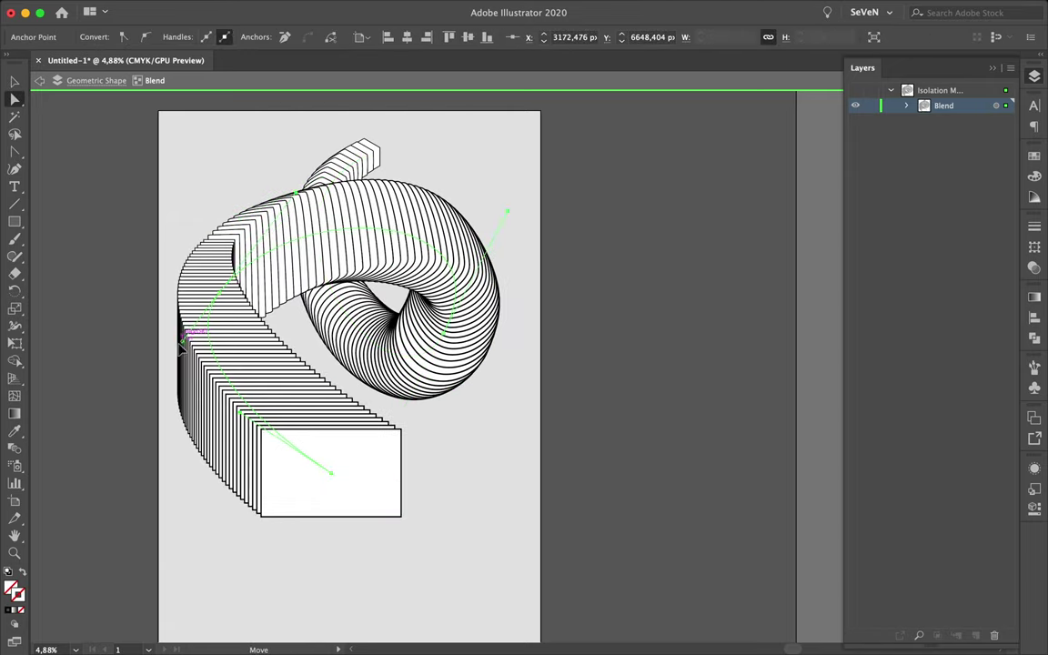
key(v)
double_click(15, 448)
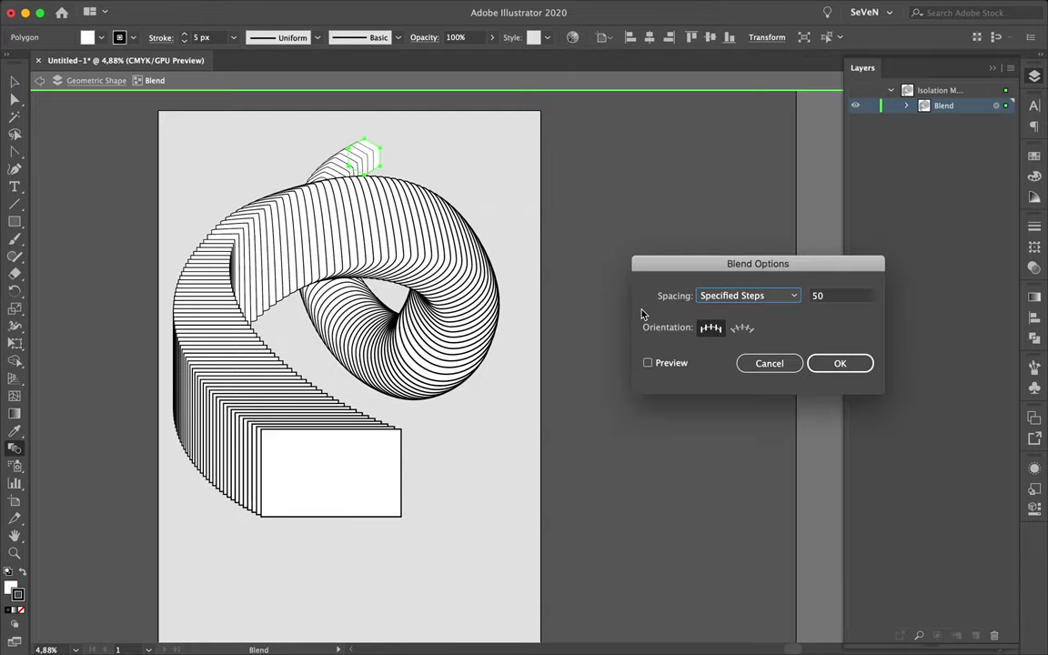
- Confirm the denser 50-step blend, leave isolation mode, and expand the blend
click(588, 330)
click(756, 330)
key(Escape)
click(421, 258)
click(178, 7)
click(363, 347)
click(560, 426)
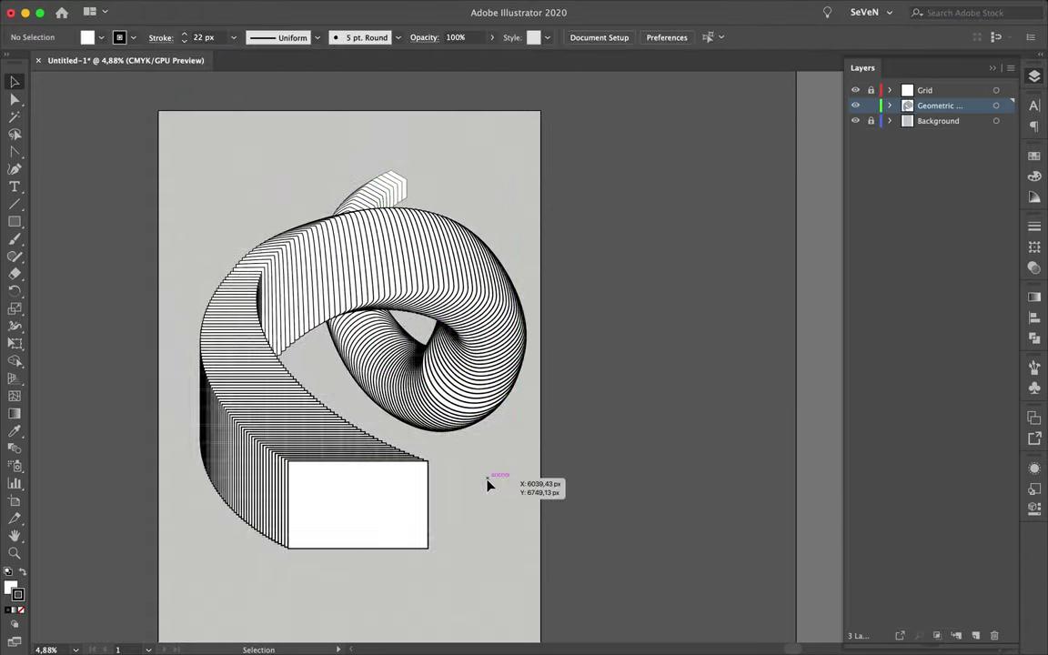
- Expand the ribbon artwork again into editable paths
scroll(489, 482, up, 5)
scroll(406, 265, down, 3)
click(409, 262)
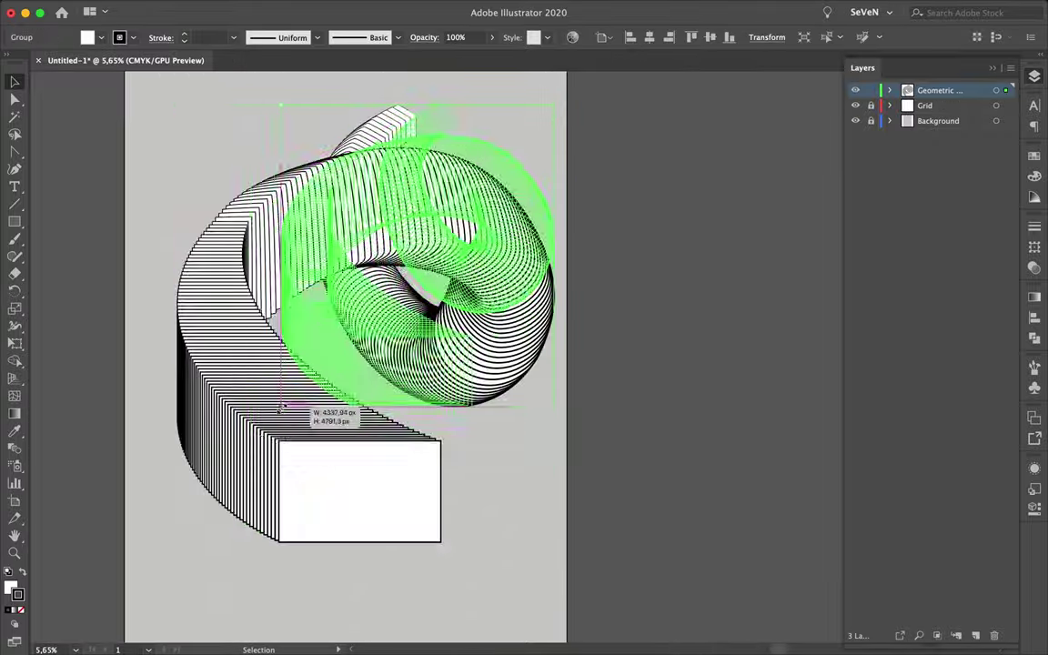
scroll(364, 300, down, 2)
click(177, 7)
click(205, 182)
click(565, 417)
click(535, 370)
- Place a text insertion point below the ribbon with the Type tool
scroll(455, 346, up, 3)
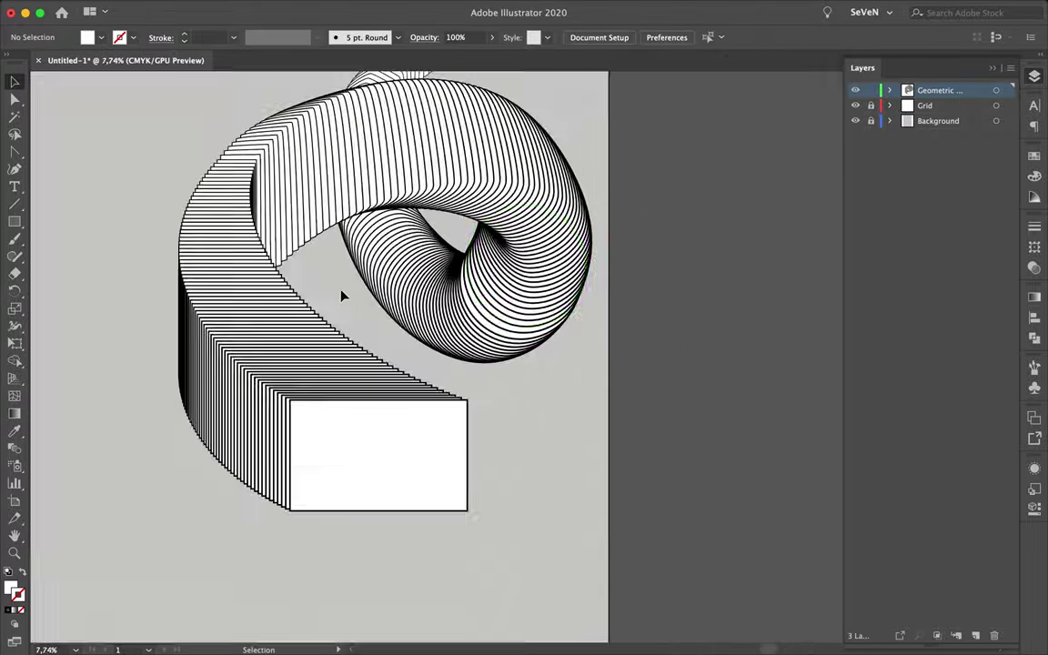
scroll(344, 295, down, 3)
key(t)
scroll(202, 464, up, 3)
click(300, 468)
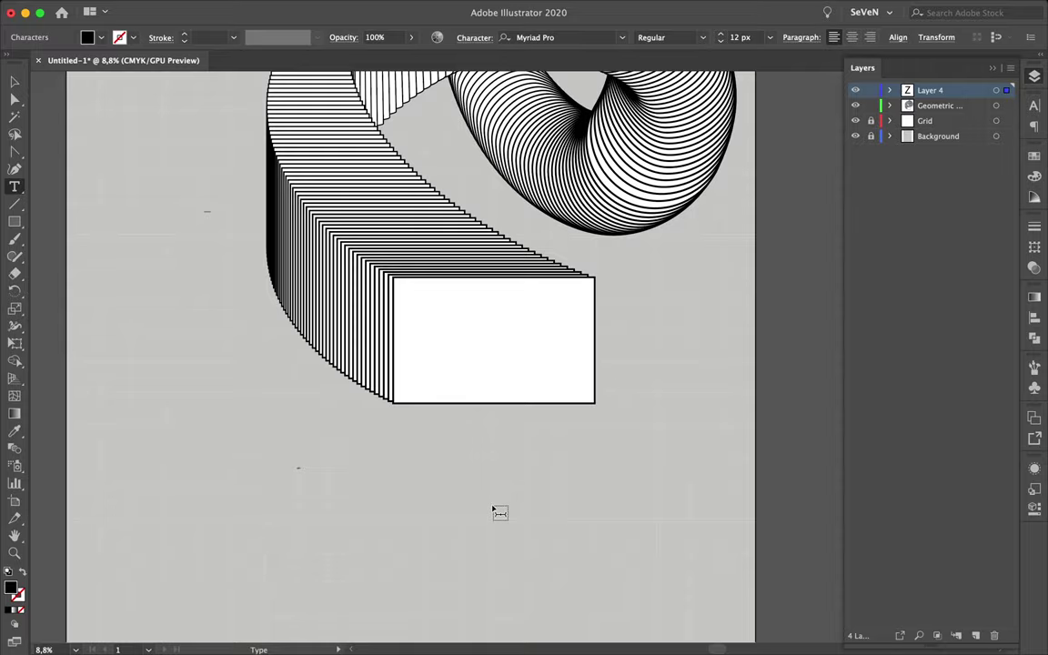
- Type 'ZERO INFORMATION' in Schwager Sans Black, duplicate it, and convert it to outlines
text(ZERO INFORMATIONschwager)
click(773, 502)
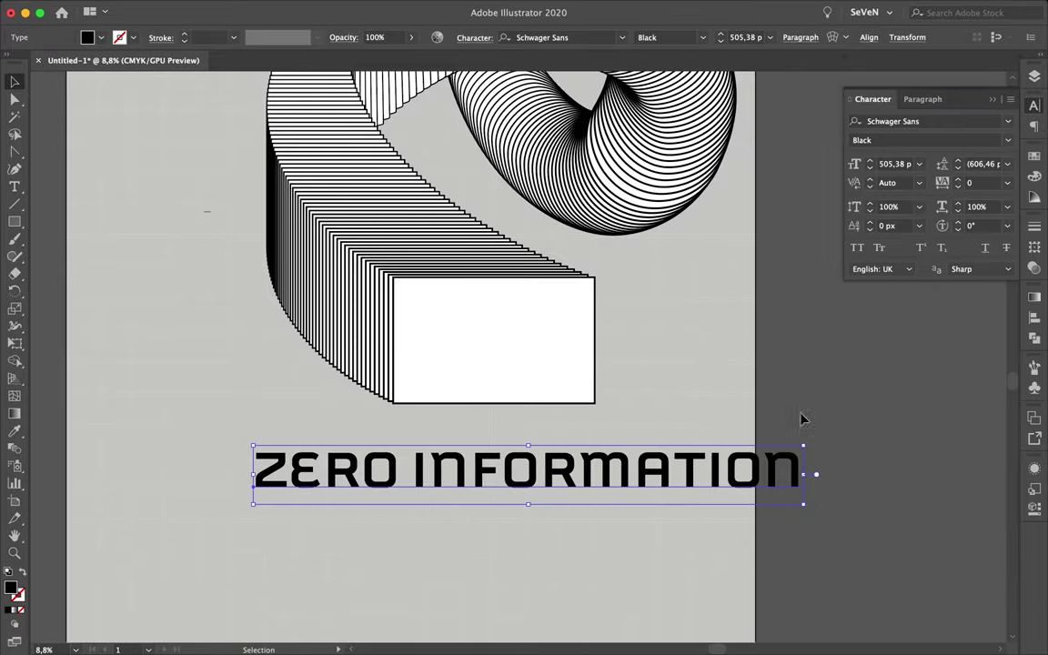
drag(637, 464, 833, 387)
click(454, 464)
click(152, 11)
click(182, 228)
click(566, 416)
- Move ZERO to the top left and align INFORMATION beneath the ribbon
scroll(197, 423, up, 3)
mouse_move(196, 423)
mouse_down()
mouse_move(280, 125)
mouse_move(319, 154)
mouse_up()
scroll(362, 217, up, 5)
scroll(386, 281, up, 2)
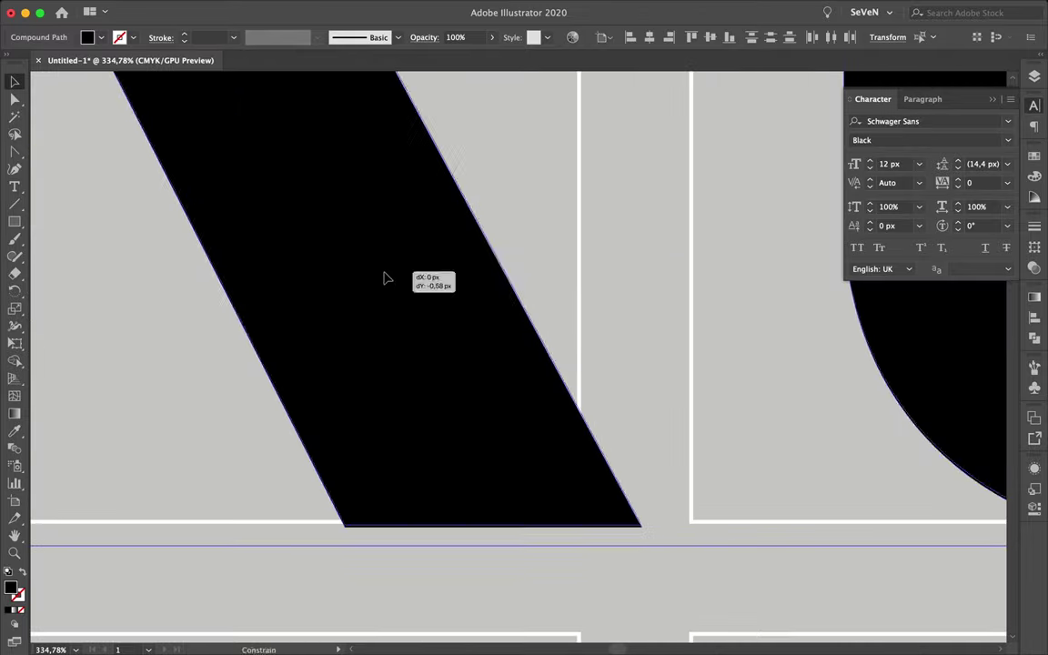
scroll(382, 278, down, 2)
scroll(205, 262, down, 5)
click(409, 527)
scroll(447, 540, up, 5)
drag(432, 507, 701, 198)
scroll(455, 257, down, 5)
click(707, 170)
- Reselect INFORMATION and draw an area text box at the lower left
scroll(707, 170, down, 5)
scroll(382, 132, up, 2)
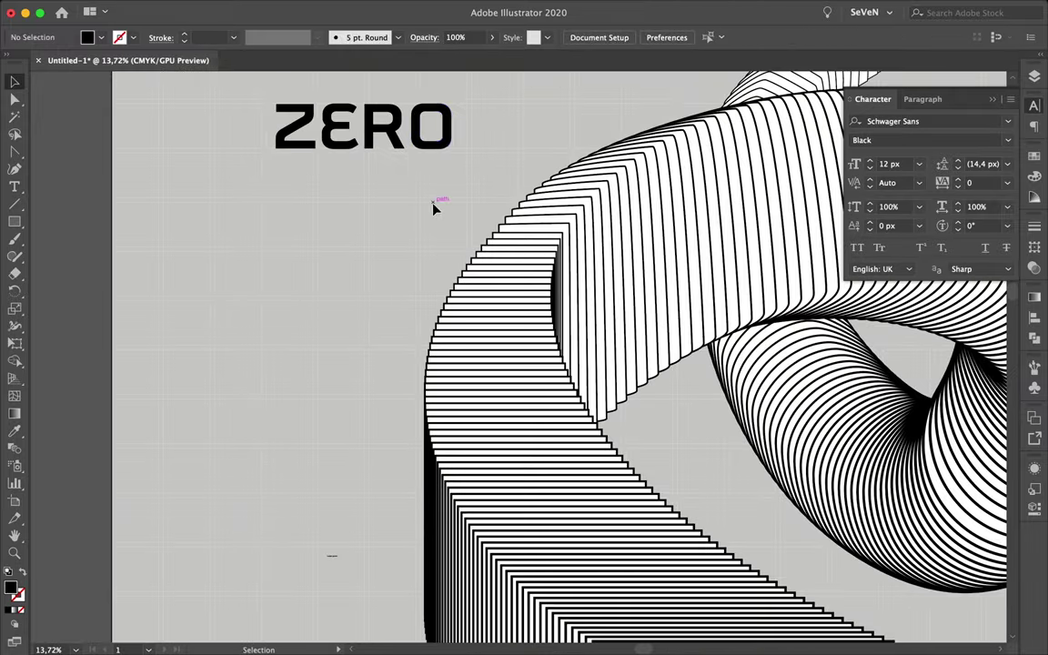
scroll(434, 208, down, 5)
scroll(467, 458, up, 3)
click(459, 420)
scroll(593, 484, down, 4)
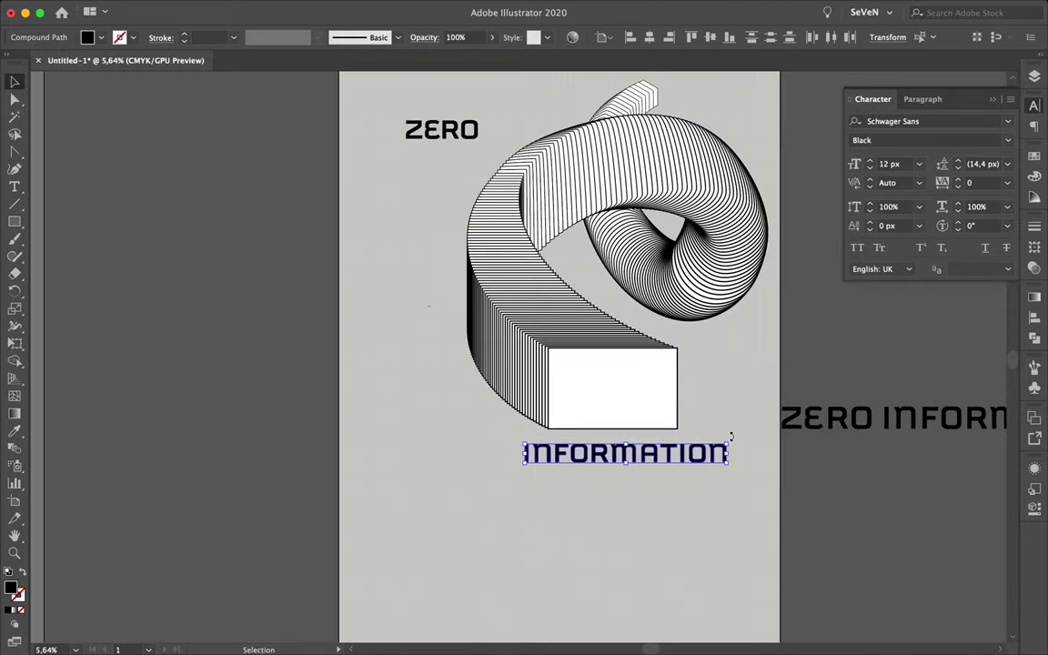
scroll(636, 459, up, 3)
scroll(546, 482, down, 3)
key(t)
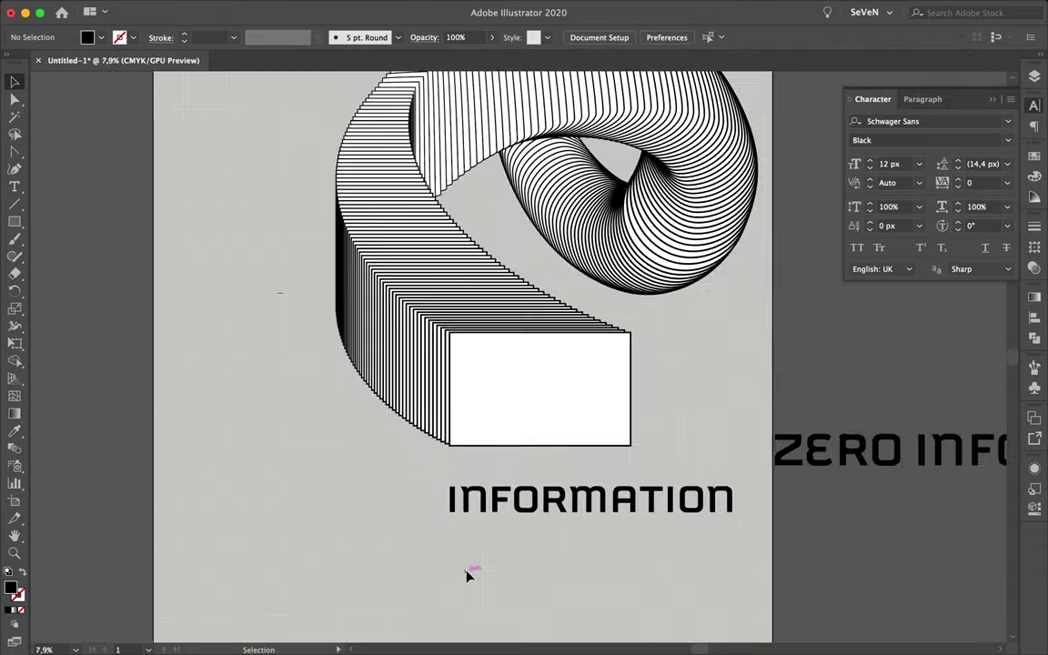
drag(263, 450, 335, 552)
scroll(287, 468, up, 4)
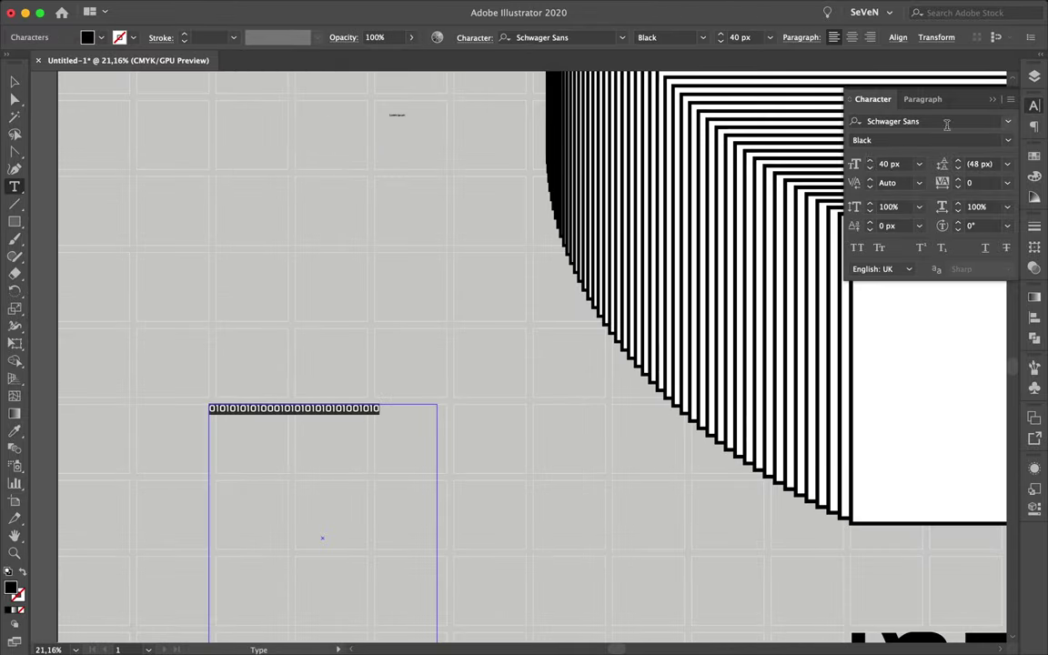
- Justify the text box and type rows of 0 and 1 digits
key(ctrl+alt+t)
key(ctrl+shift+f)
text(10 1 0 1 0 1 0 1 0 1 1 1 1 1 1 0 0 0 1 1 1 0 1 0 1 0 1)
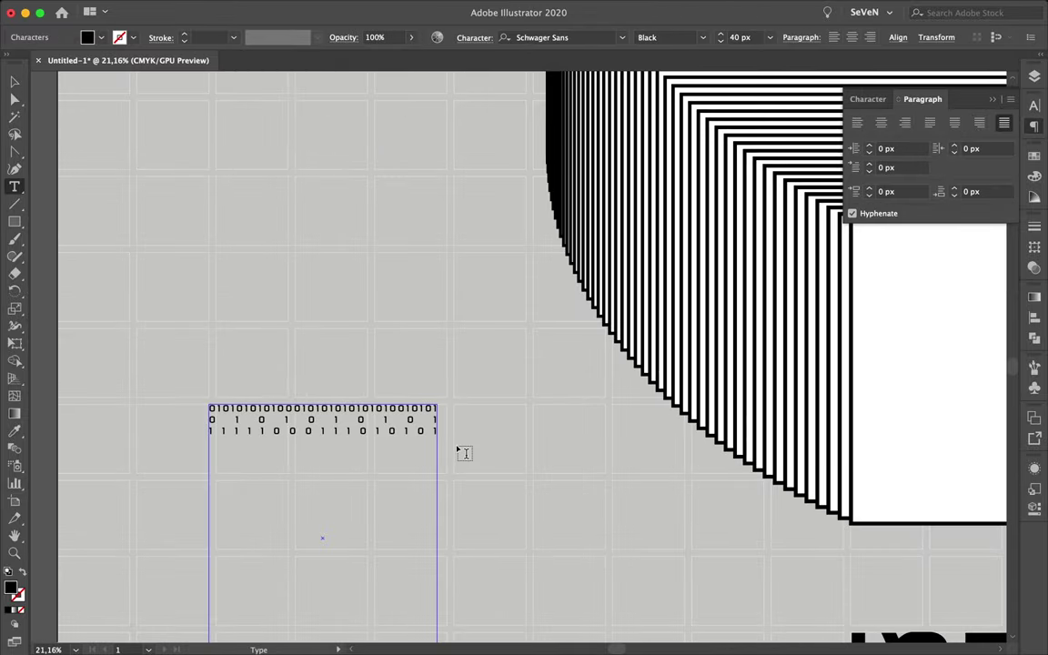
text( 1 0 1 0 1 0 1 0 1 0 0 0 1 1 1 0 1 0 1 1 0 1 0 1 1 0 1 1 0 1 0 1 0 1 1 1 1 0 0 0 1 1 1 0 1 0 1 0 1 0 1 1 0 1 0 1 0 1 1 1 0 1 0 1 0 1 0 1 0 1 1 1 1010101010001101010010101010 10101010110100011111110001 1 0 1 0 1 0 0 1 0 1 0 1 0 1 0 1 0 1 0 1 0 0 1 0 1 0 1 0 1 1 1 1 1 0 0 0 1 0 1 0 1 0 1 0 1 0 1 0 1 0 1 0 1 0 0 1 0 1 0 1 0 1 1 0 1 0 1 0 0 1 0 1 0 1 1 0 0 1 1 1 0 1 1 0 1 0 1 0 1 0 1 0 1 1 1 1 0 1 0 1 1 0 1 0 1 0 1 0 1 0 1 0 1 0 1 0 0 1 0 1 0 1 0 1 0 1 0 1 0 1 0 0 1 0 1 0 1 0 1 0 1 0 1 0 1 0 1 0 1 0 0 1 0 1 0 1 0 1 0 1 0 1 0 1 0 1 0 1 0 1 0 1 0 1 0 1 1 0 0 0 1 1 1 1 1 1 0 1 0 1 0 1 0 1 0 0 0 1 1 0 1 0 1 0 1 1 0 1 0 1 0 1 0 1 1 0 0 1 0 1 0 1 0 1 0 1 0 1 0 1 0 0 1 0 1 0 1 0 1 0 1)
- Drag the binary text box's bottom edge down to form a tall column
scroll(464, 452, down, 2)
drag(320, 446, 320, 627)
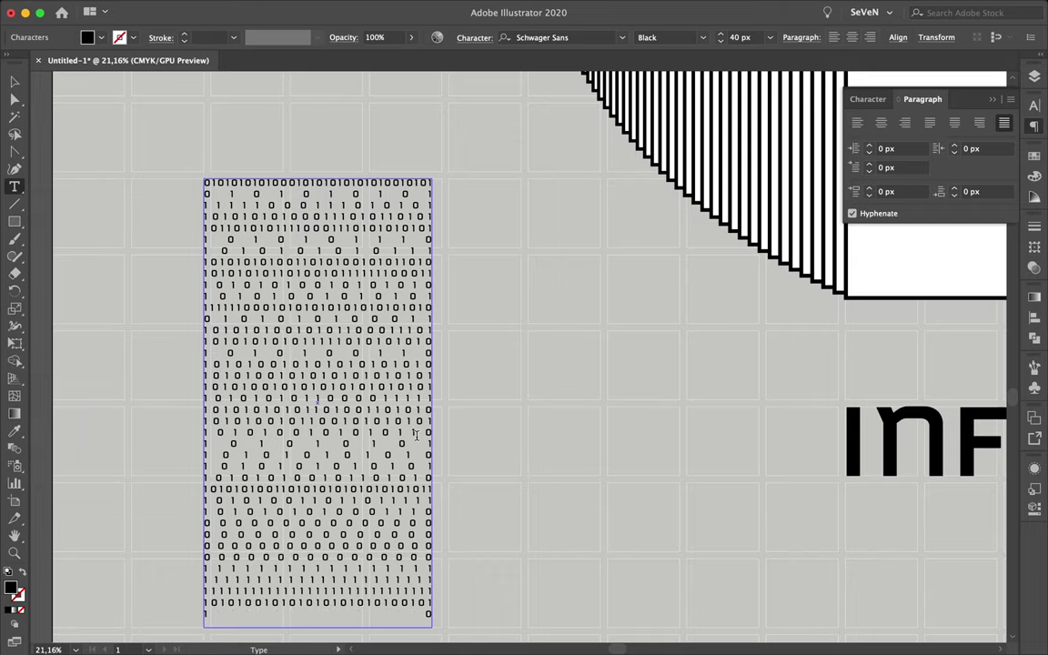
scroll(416, 434, down, 1)
key(Escape)
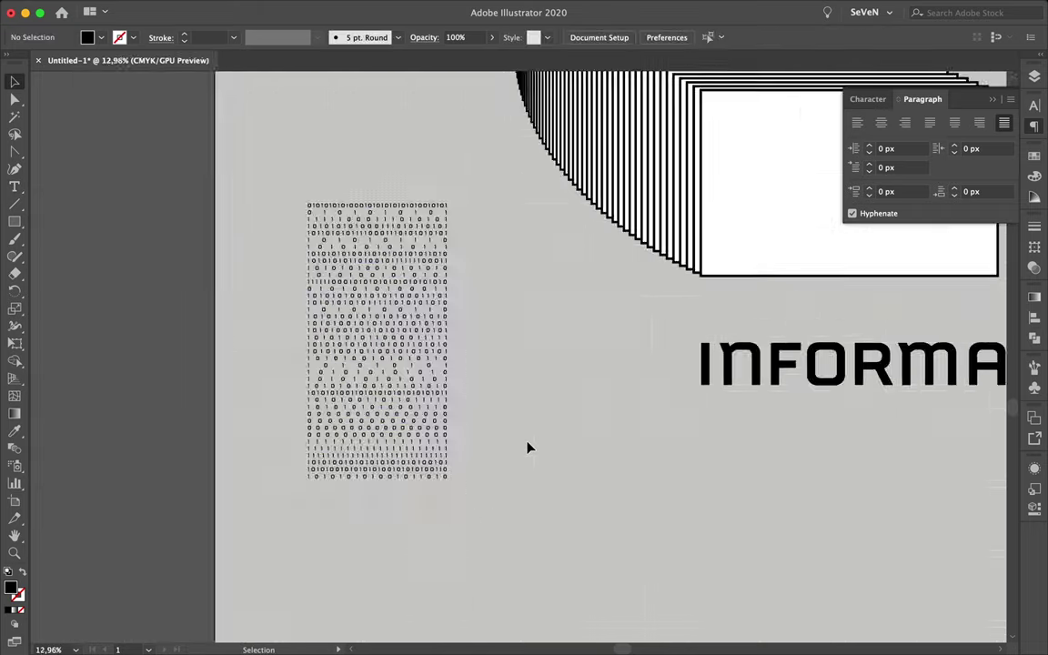
scroll(526, 445, down, 5)
click(446, 270)
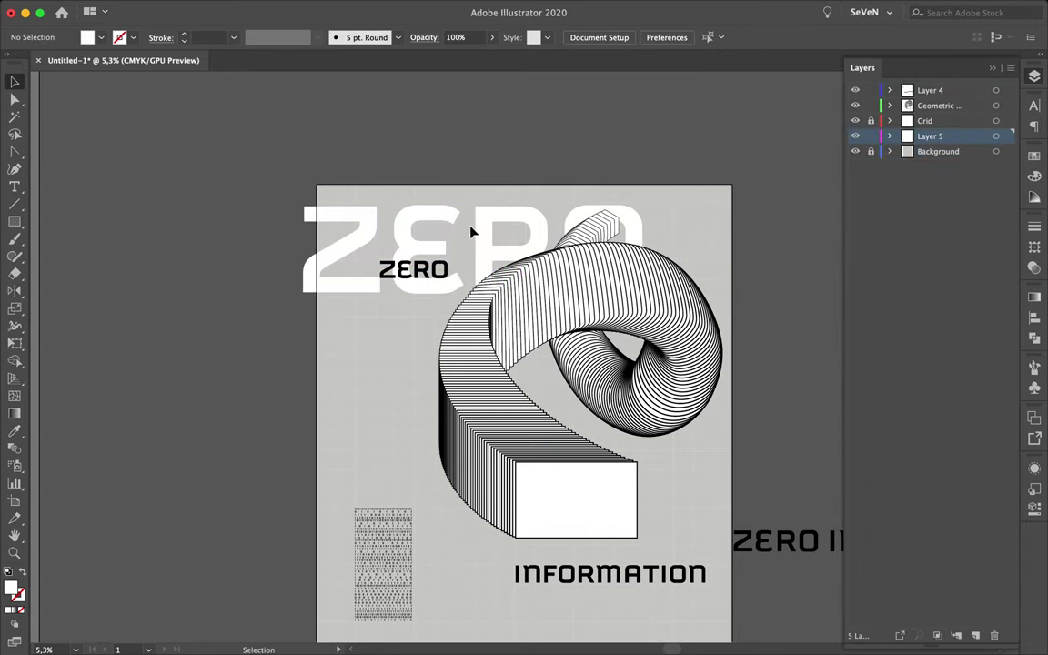
- Scale the white ZERO up across the top and reposition the binary digit block
click(471, 232)
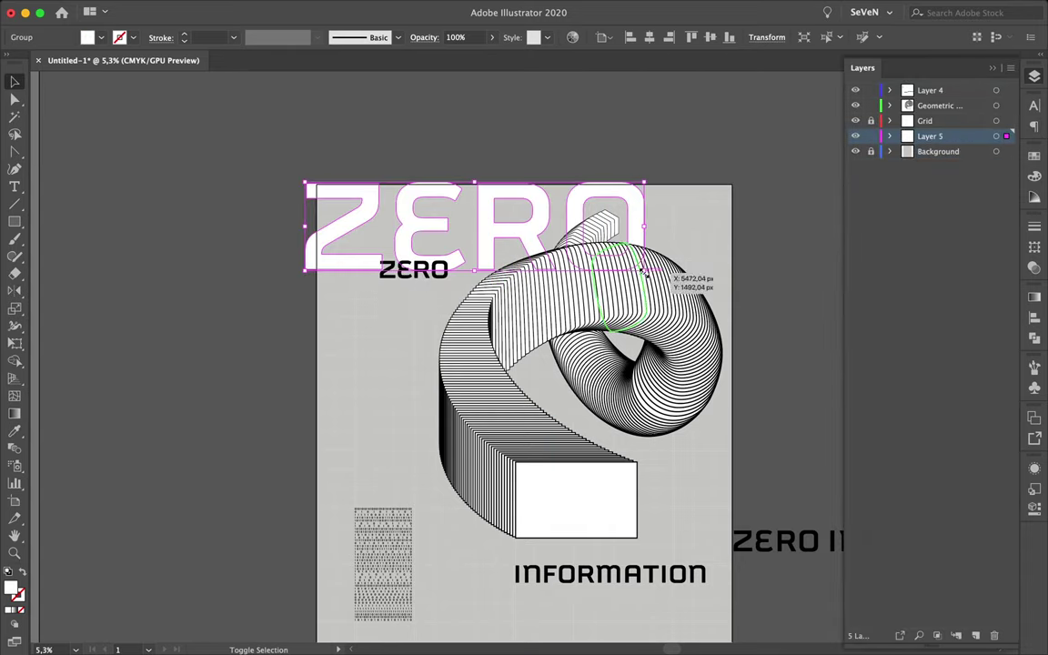
drag(643, 206, 753, 183)
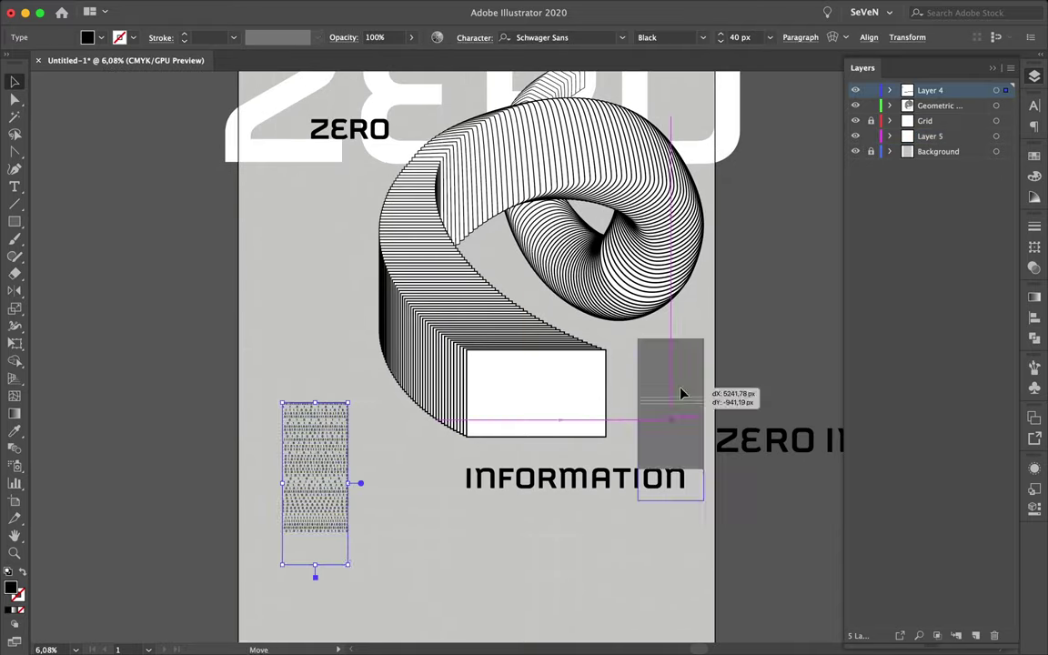
drag(564, 448, 381, 551)
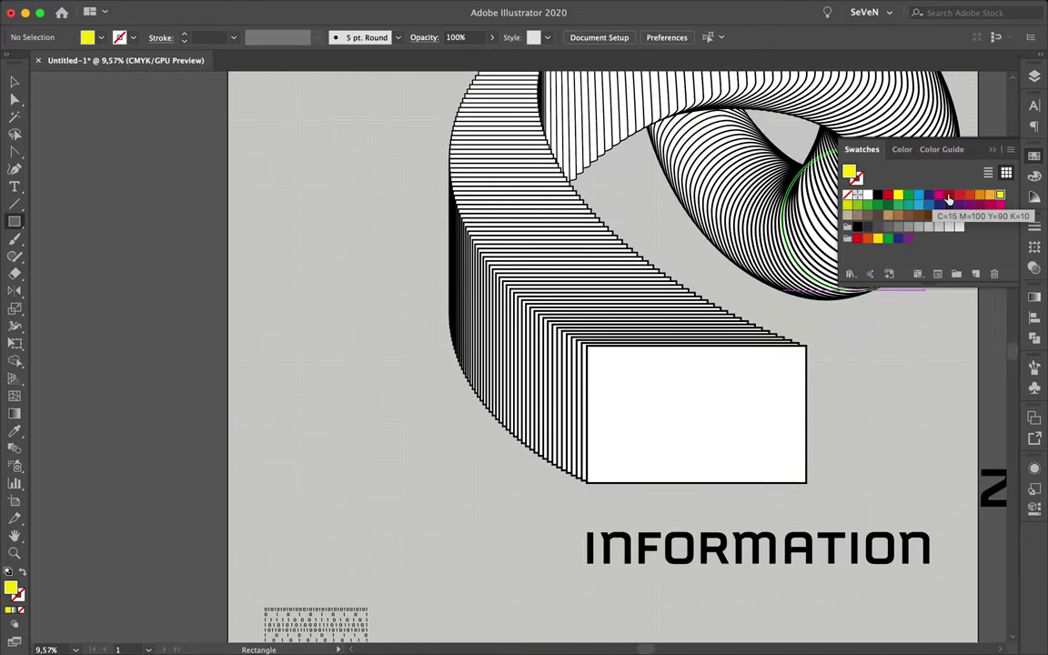
click(949, 198)
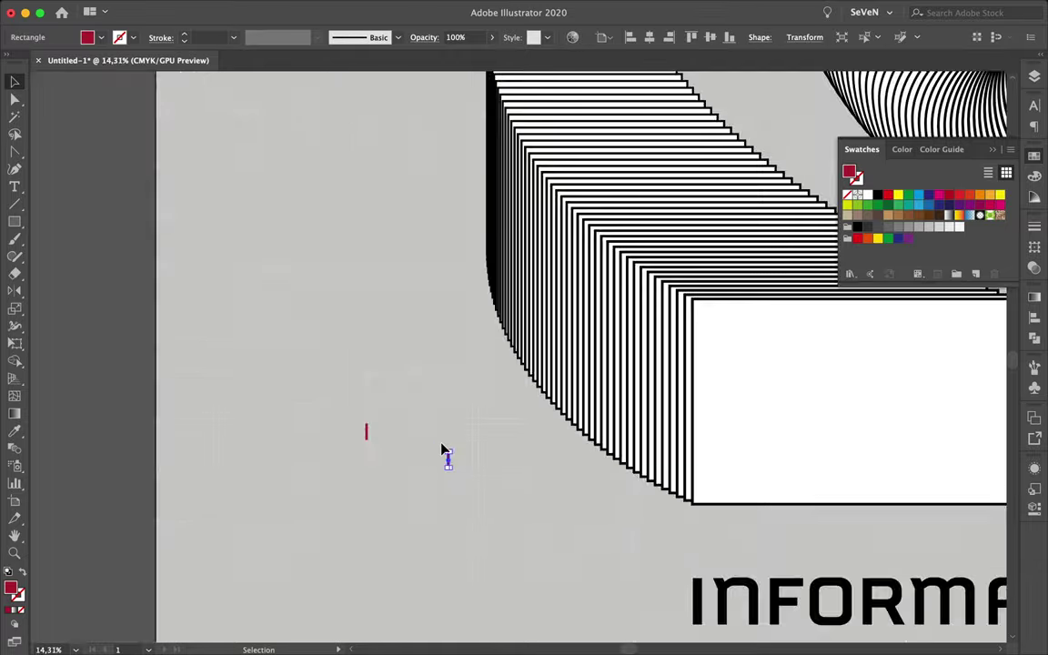
- Deselect the small red tick mark and bring up the Character settings for APOLLO
scroll(814, 507, up, 3)
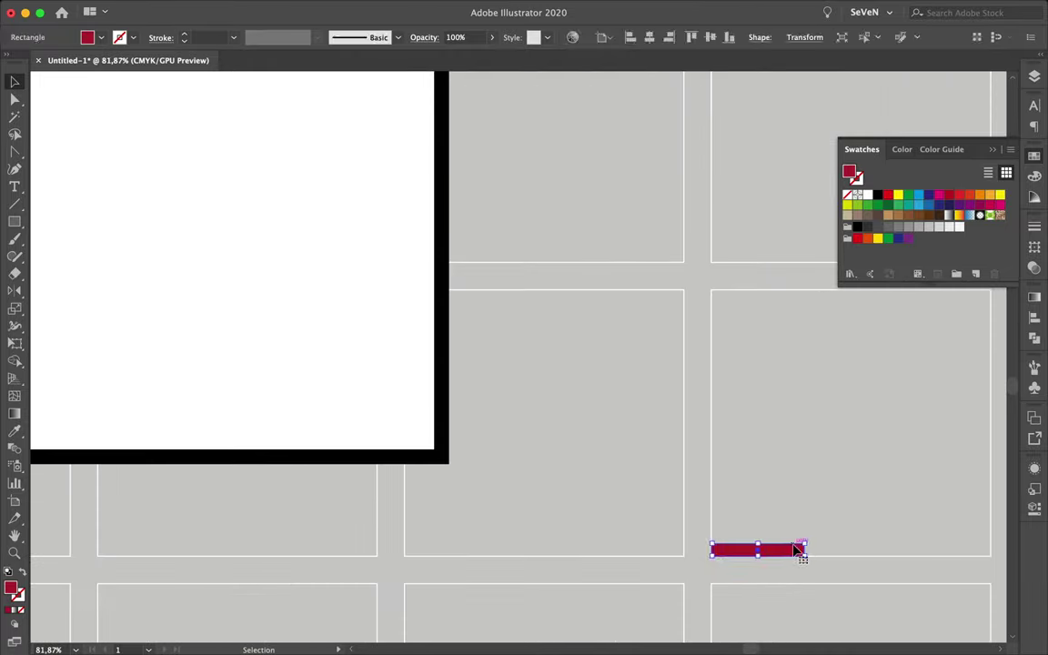
click(769, 493)
scroll(769, 493, down, 5)
scroll(794, 503, down, 3)
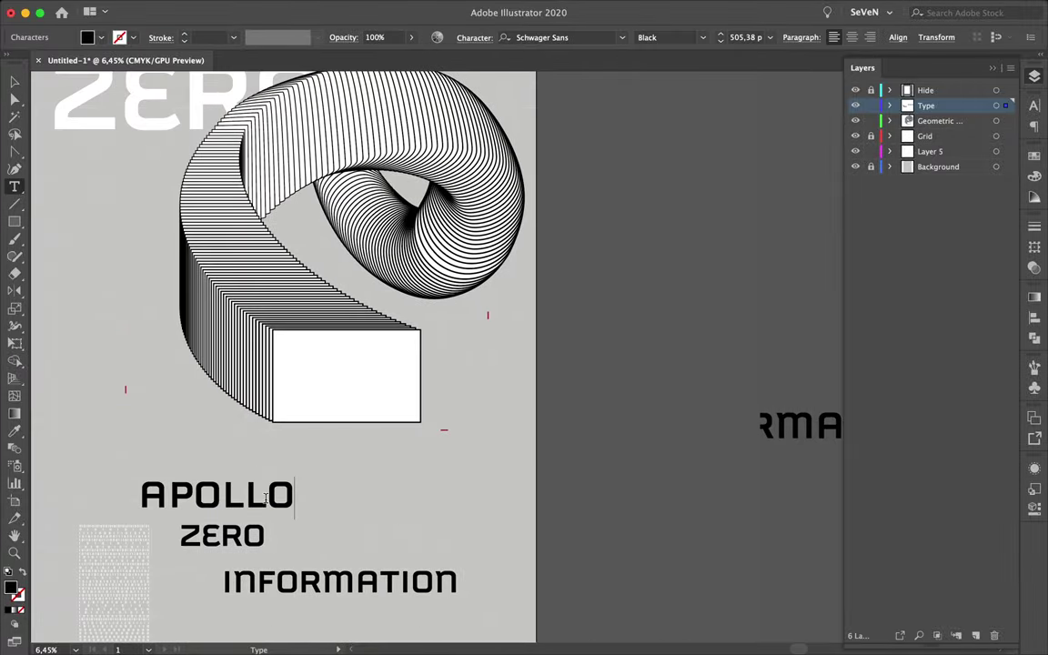
click(1032, 106)
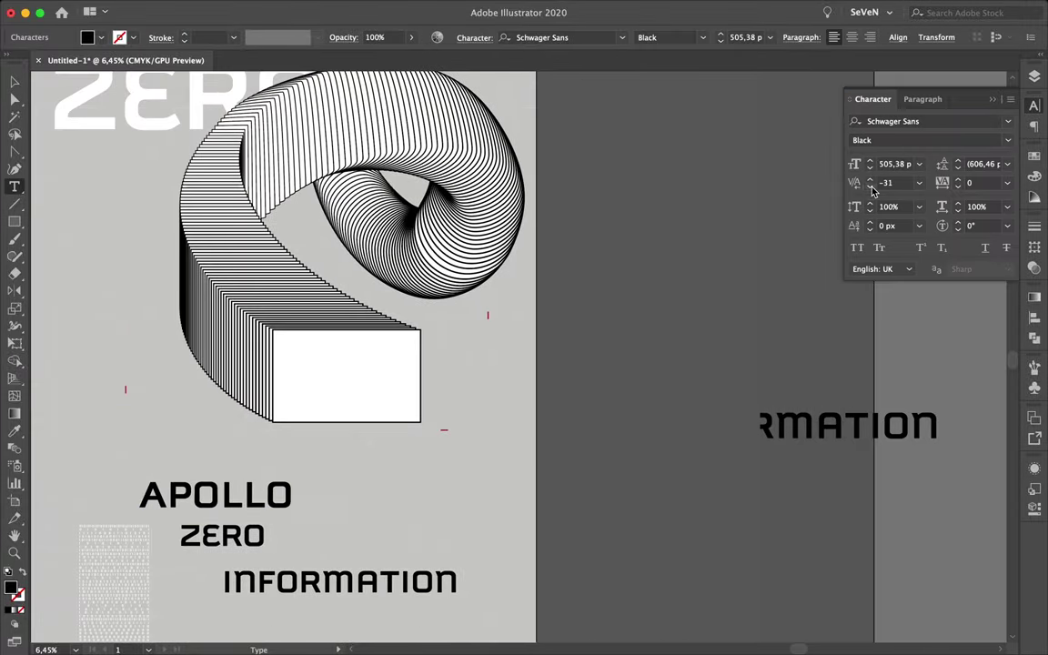
- Set APOLLO to Medium weight and increase the font size of the thin 11
click(929, 140)
click(912, 253)
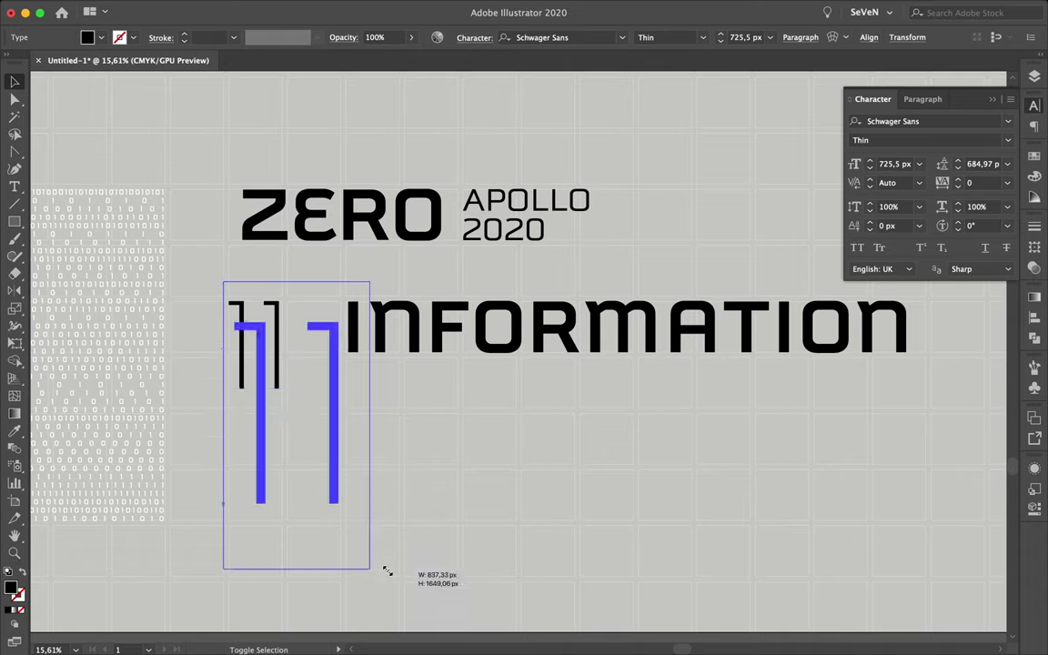
click(870, 164)
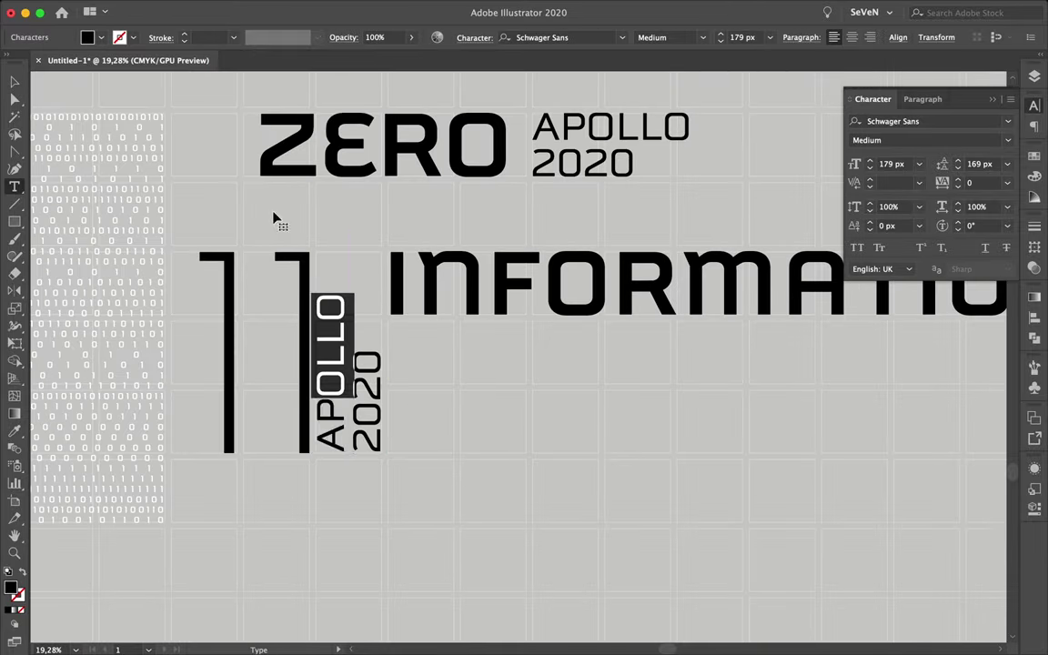
scroll(339, 387, up, 3)
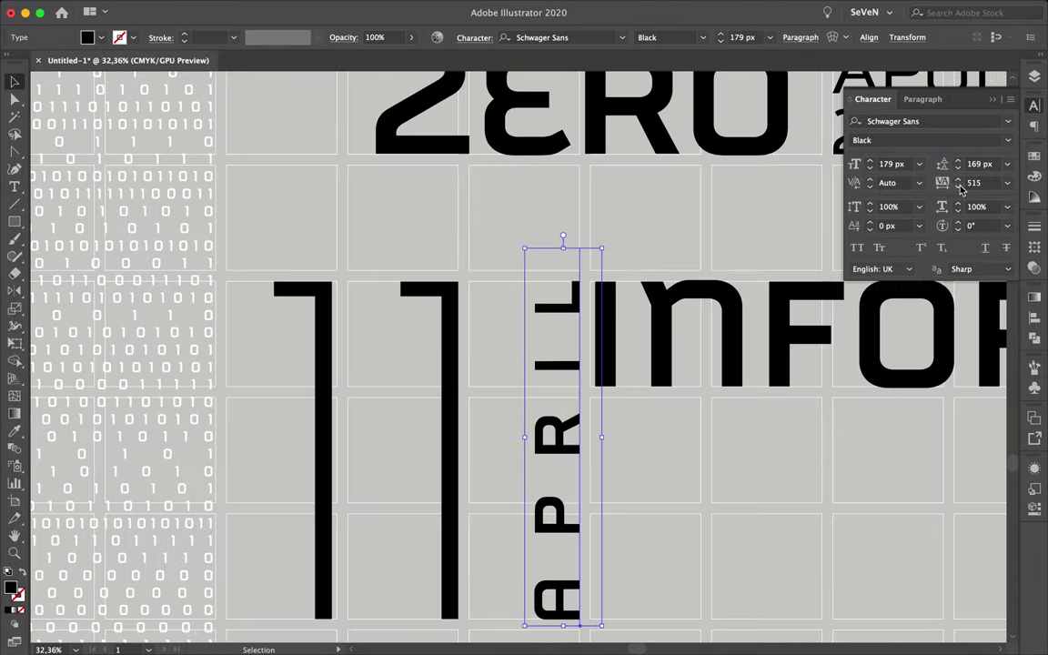
- Nudge INFORMATION lower, delete the extra APRIL copy, and type a new '{s}' text tag
drag(767, 445, 766, 449)
scroll(658, 455, up, 2)
key(Delete)
key(t)
click(473, 500)
text(()
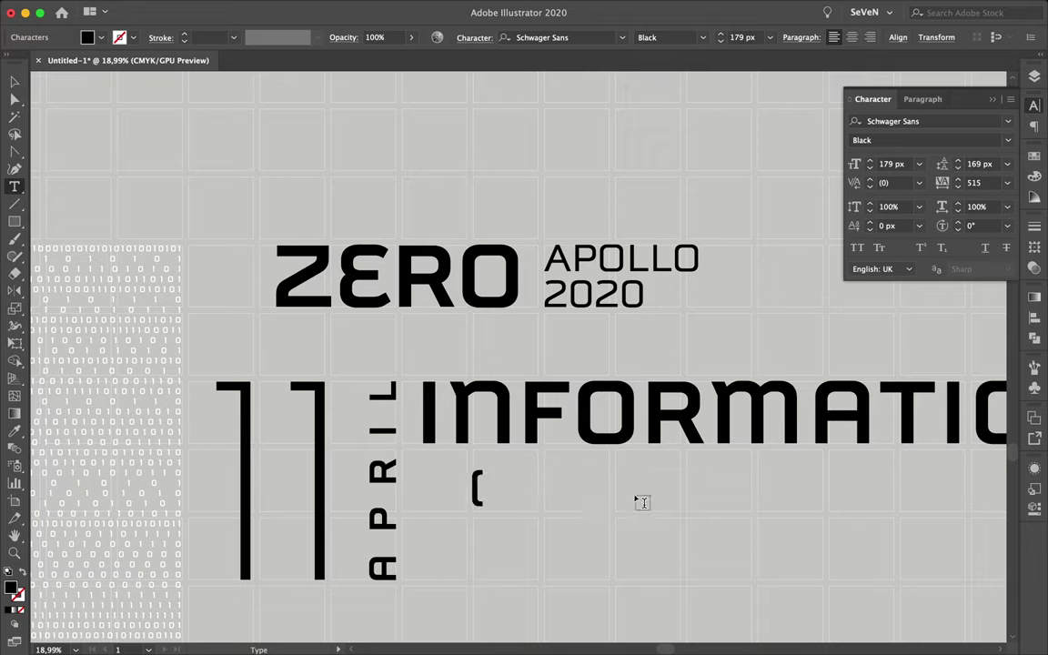
text(s)
key(Escape)
- Place the '{s}' tag right after INFORMATION and deselect it
scroll(327, 494, right, 5)
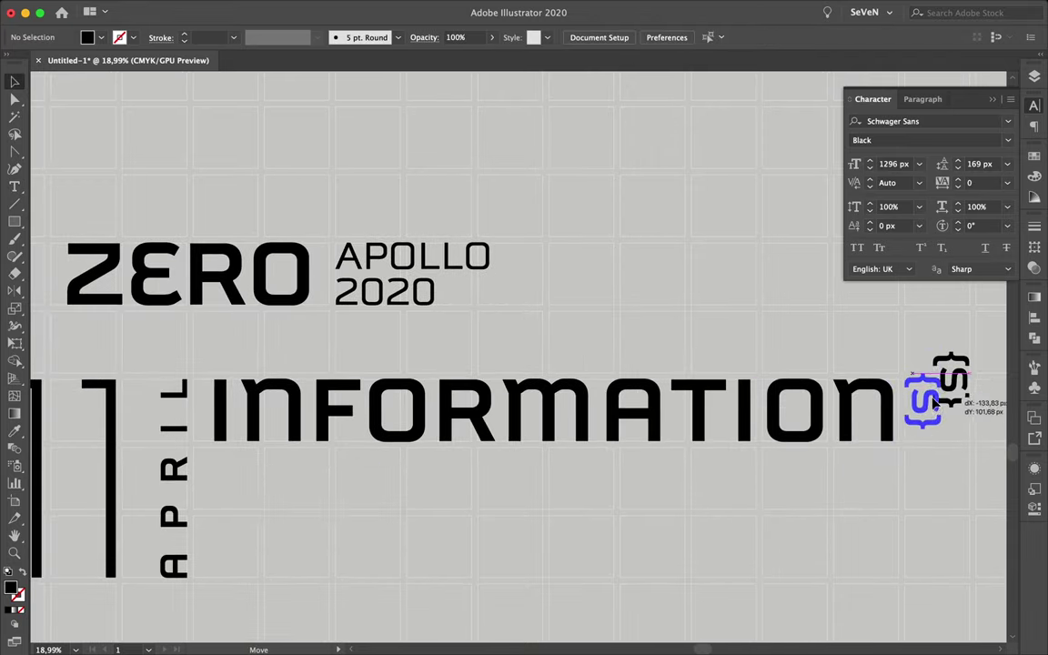
drag(932, 402, 932, 402)
scroll(932, 402, up, 3)
scroll(902, 475, up, 2)
scroll(783, 348, up, 3)
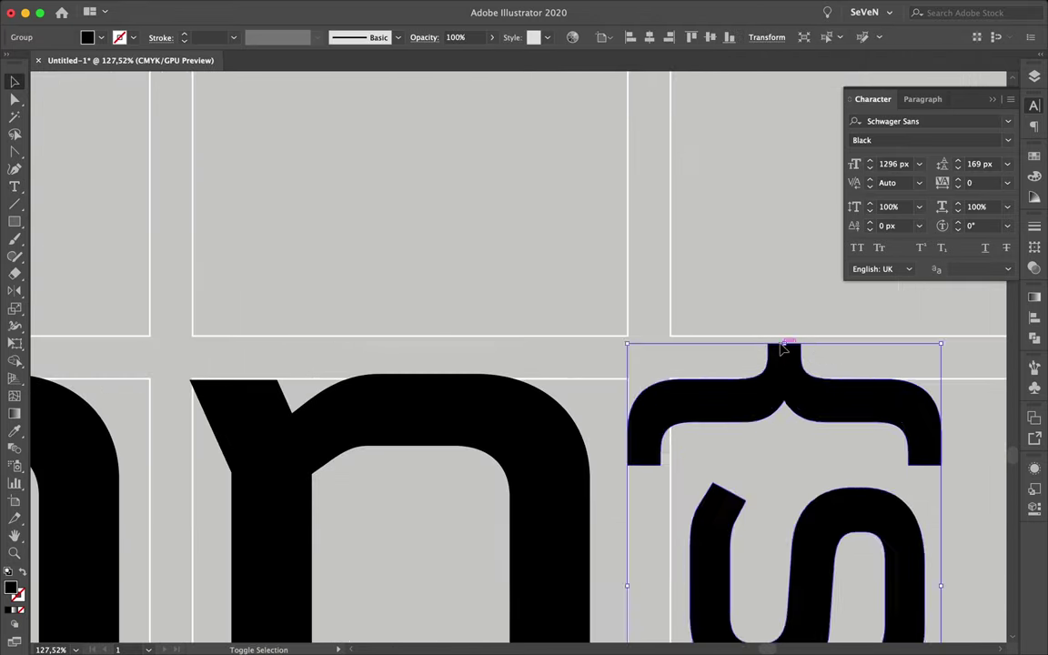
scroll(782, 349, down, 5)
click(589, 311)
scroll(589, 311, down, 3)
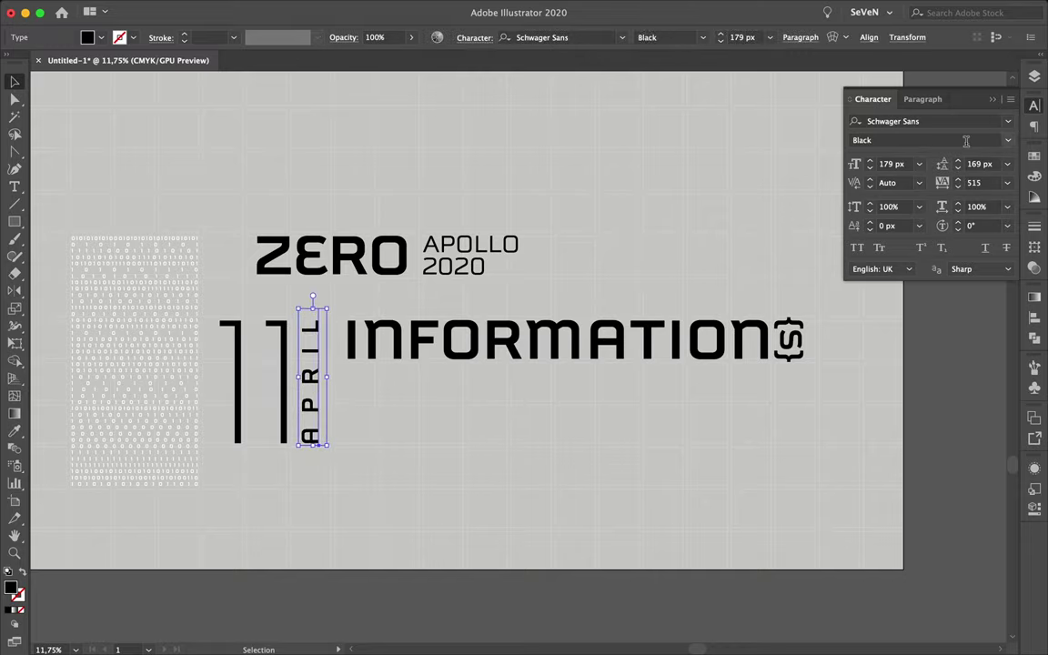
- Change APOLLO 2020's font style to Light, then select the title text group
click(692, 169)
click(468, 255)
click(910, 140)
text(Light)
scroll(593, 198, up, 2)
scroll(411, 323, down, 3)
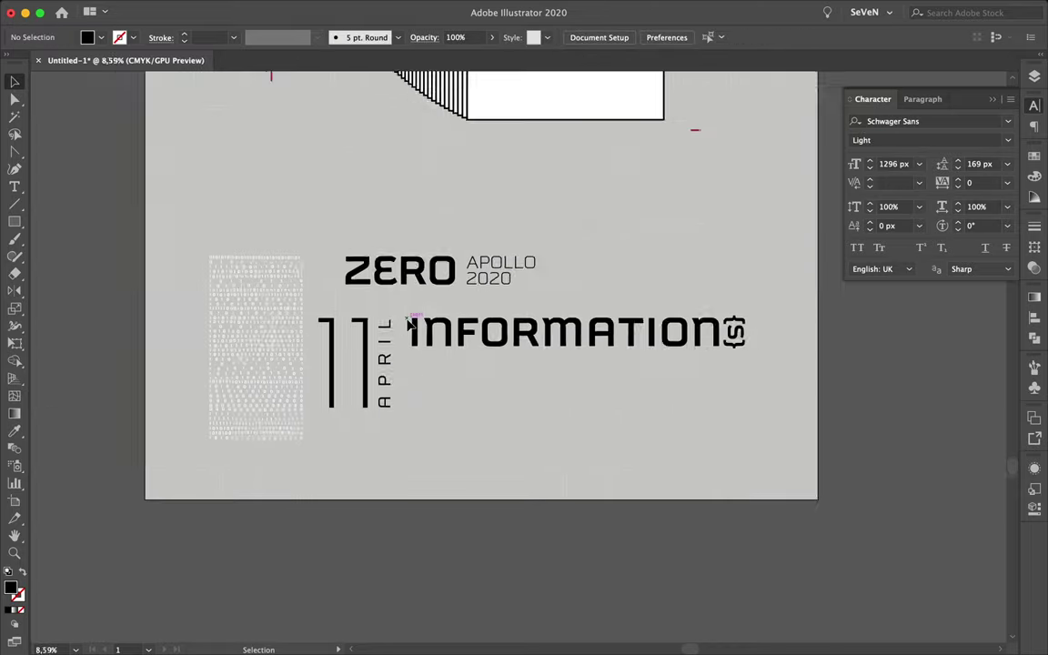
click(410, 323)
scroll(496, 400, up, 3)
scroll(475, 396, down, 1)
click(474, 395)
- Select the '{s}' tag, then clear the selection
click(224, 367)
scroll(150, 364, up, 3)
click(175, 367)
scroll(805, 378, down, 3)
click(796, 373)
click(806, 378)
scroll(806, 377, down, 2)
scroll(342, 238, up, 5)
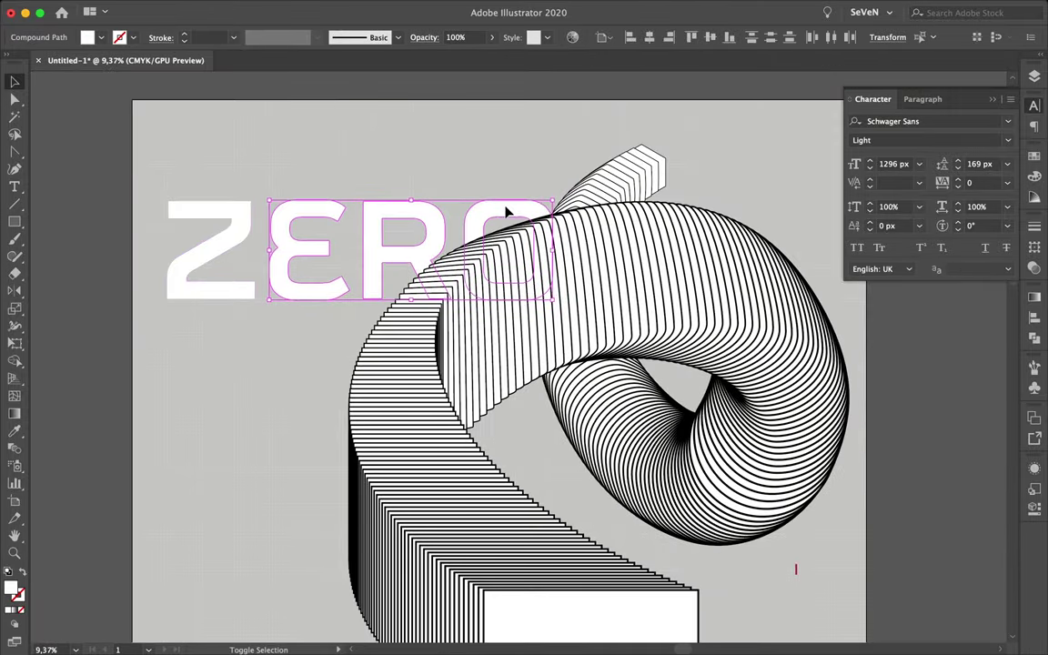
- Try moving the white ZERO letters and the 11 APRIL group, undoing both moves
drag(480, 215, 253, 226)
key(ctrl+z)
scroll(217, 168, down, 3)
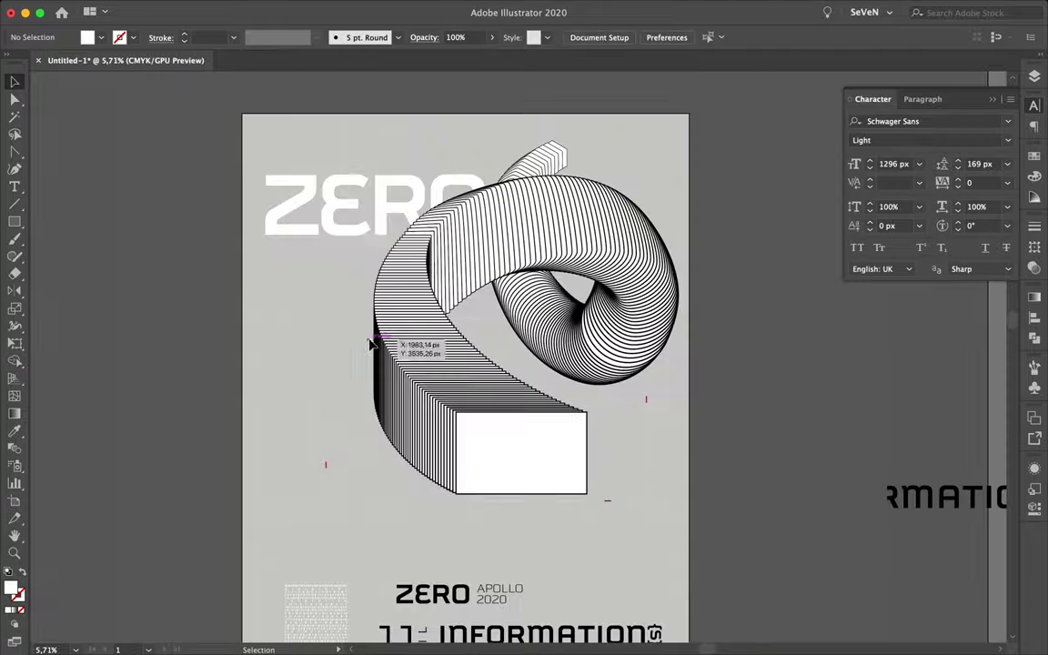
scroll(342, 318, up, 2)
scroll(309, 463, down, 2)
scroll(346, 421, down, 2)
click(377, 441)
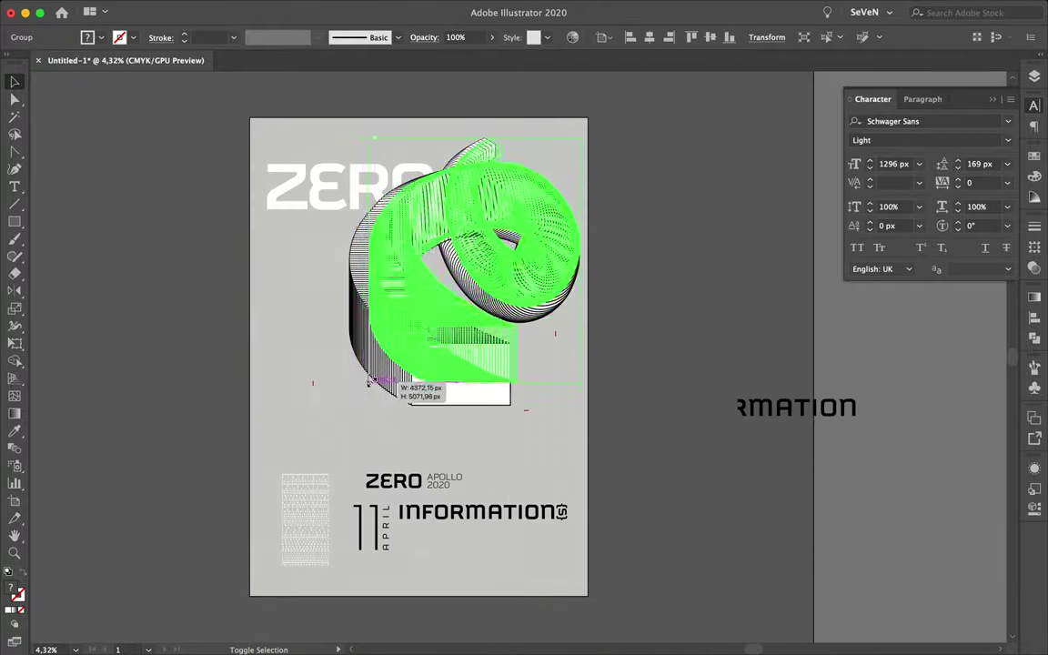
scroll(414, 488, up, 3)
drag(234, 528, 421, 491)
key(ctrl+z)
- Move ZERO APOLLO 2020 down onto INFORMATION and isolate INFORMATION to select its last letters
drag(526, 334, 668, 416)
scroll(669, 417, down, 3)
click(421, 434)
scroll(573, 526, up, 2)
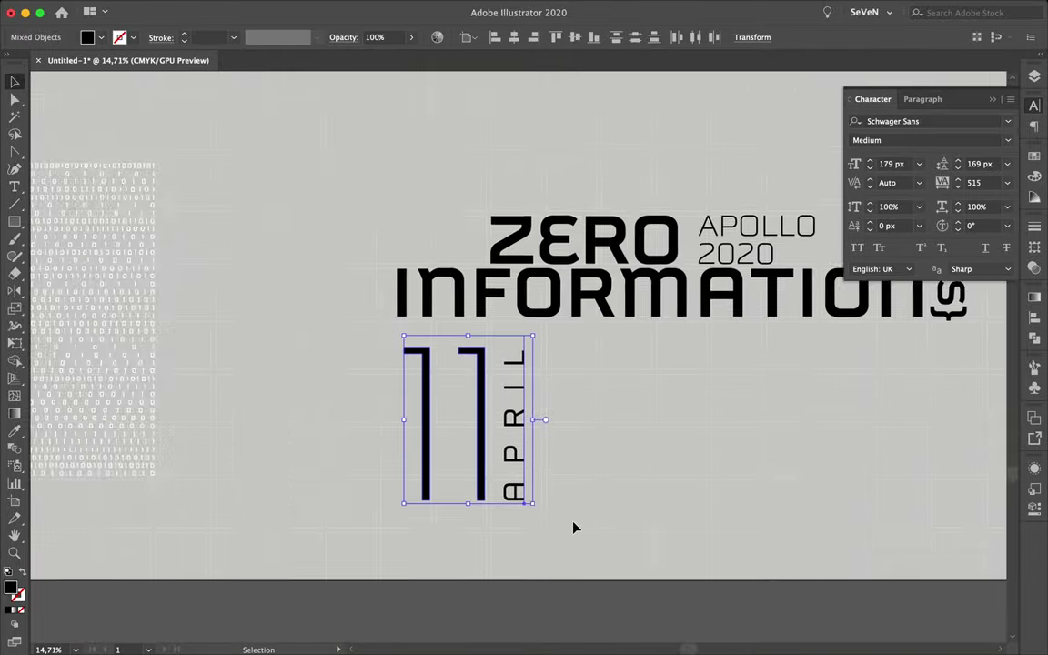
double_click(640, 407)
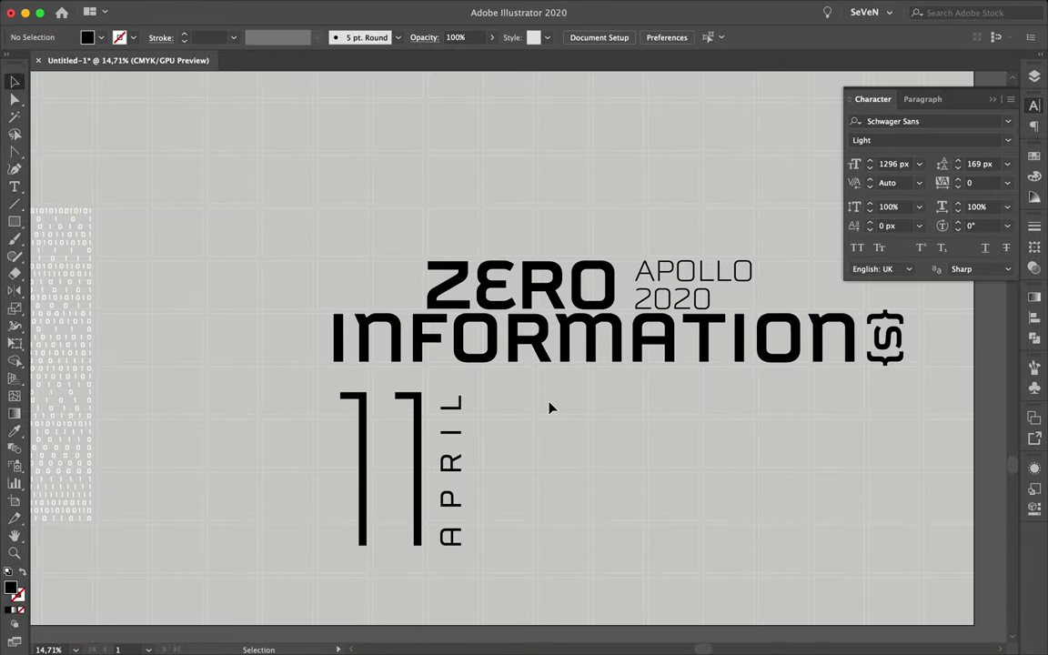
drag(557, 418, 856, 337)
- Position the vertical white ZERO along the poster's left edge and adjust its O inside the group
click(346, 360)
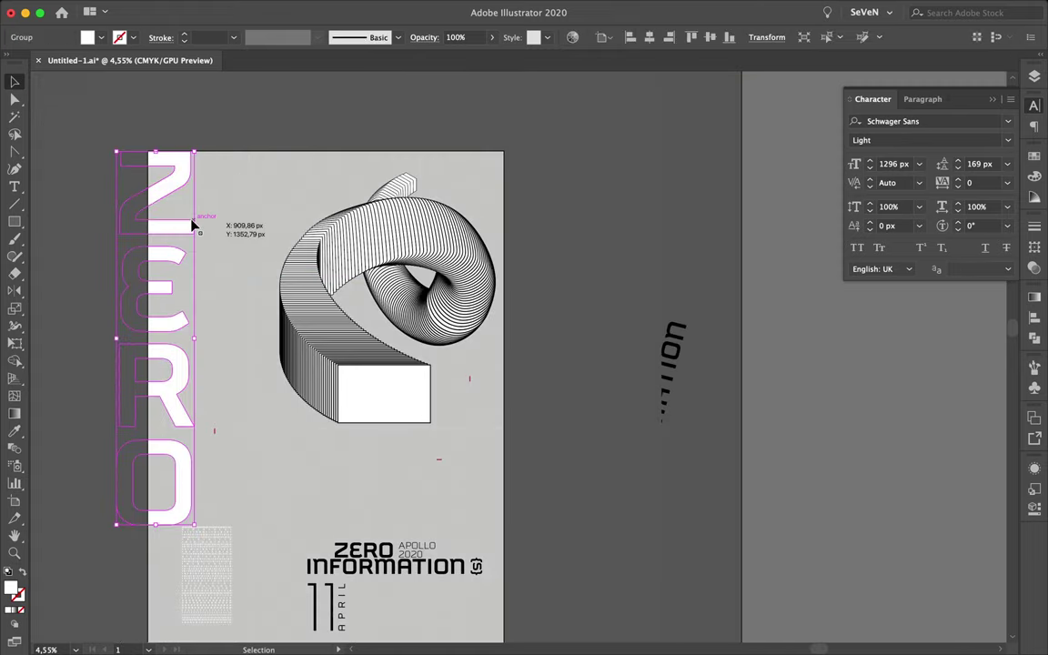
drag(177, 157, 195, 222)
click(589, 346)
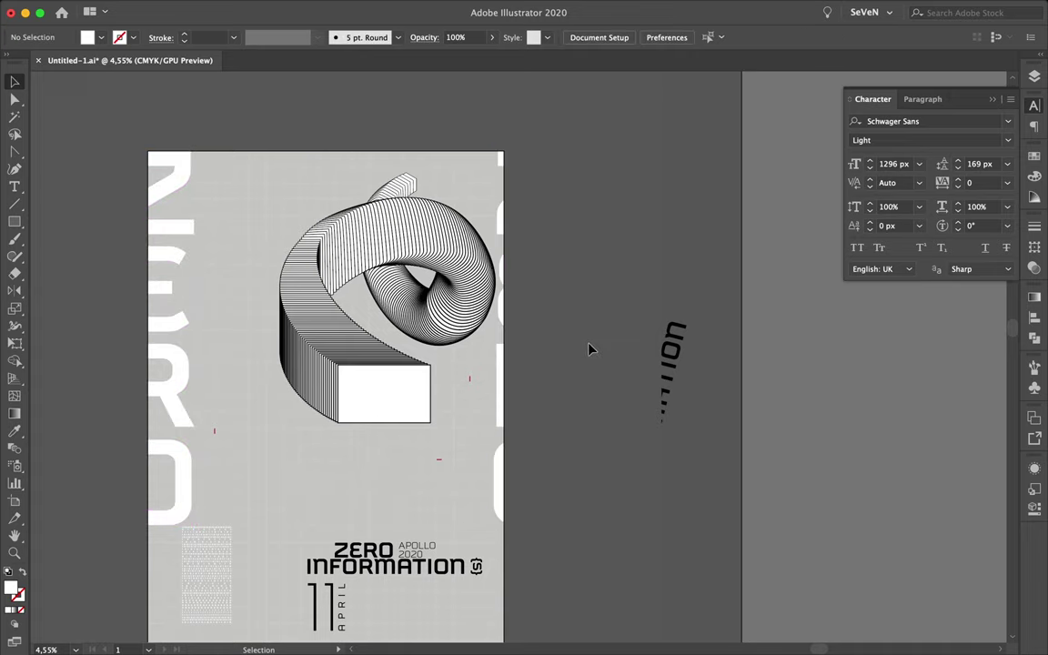
double_click(170, 452)
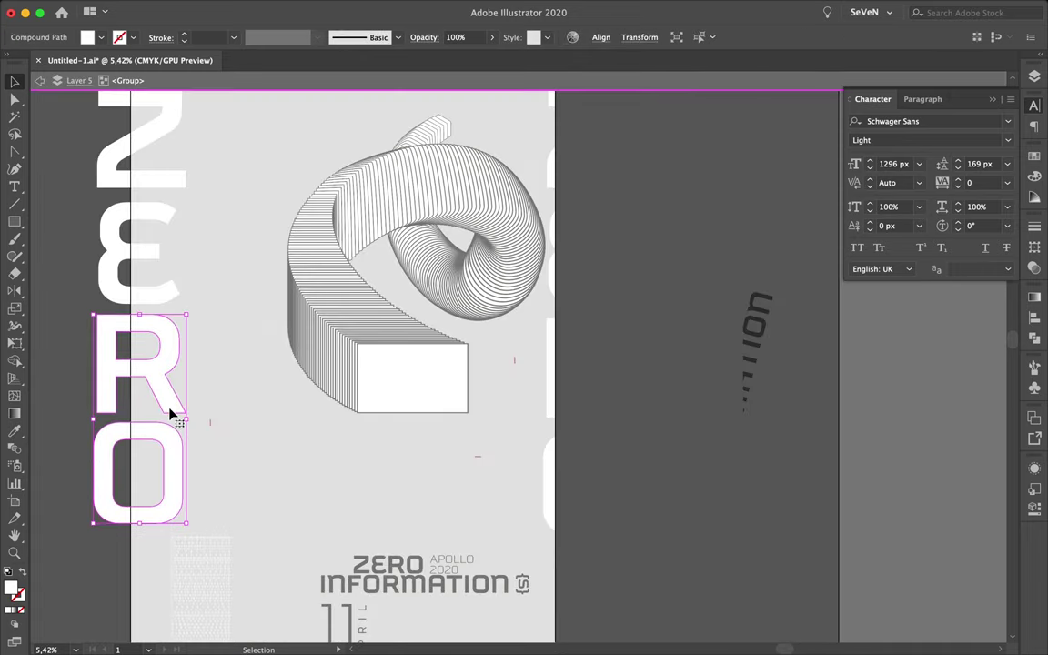
click(299, 450)
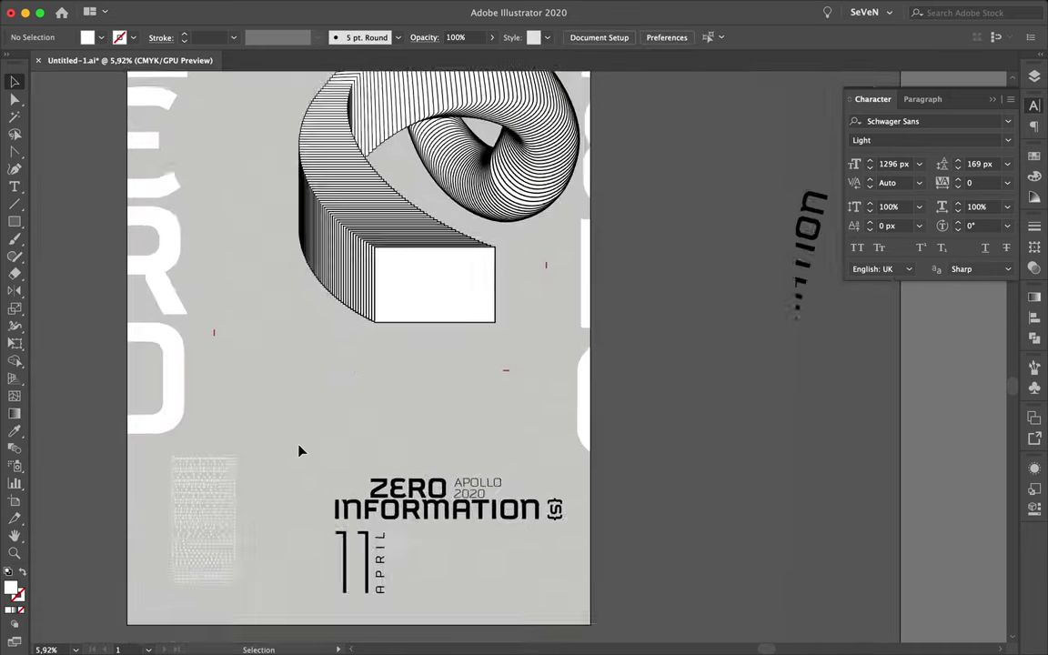
scroll(503, 164, up, 5)
click(373, 269)
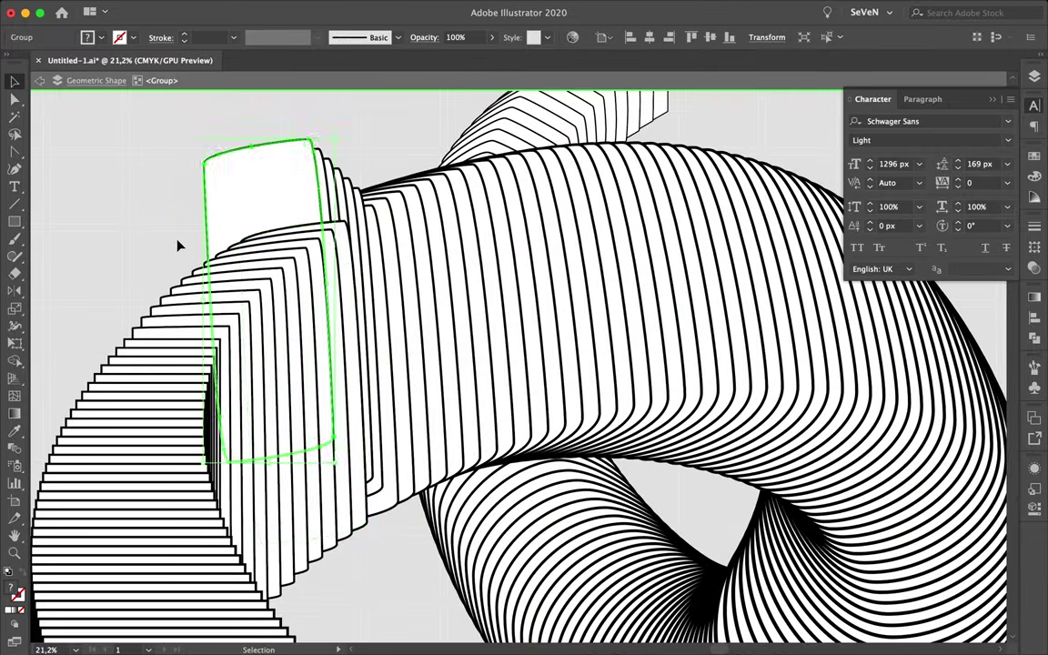
- Select ribbon lines and switch between Live Paint, Selection and Direct Selection tools
scroll(351, 257, down, 3)
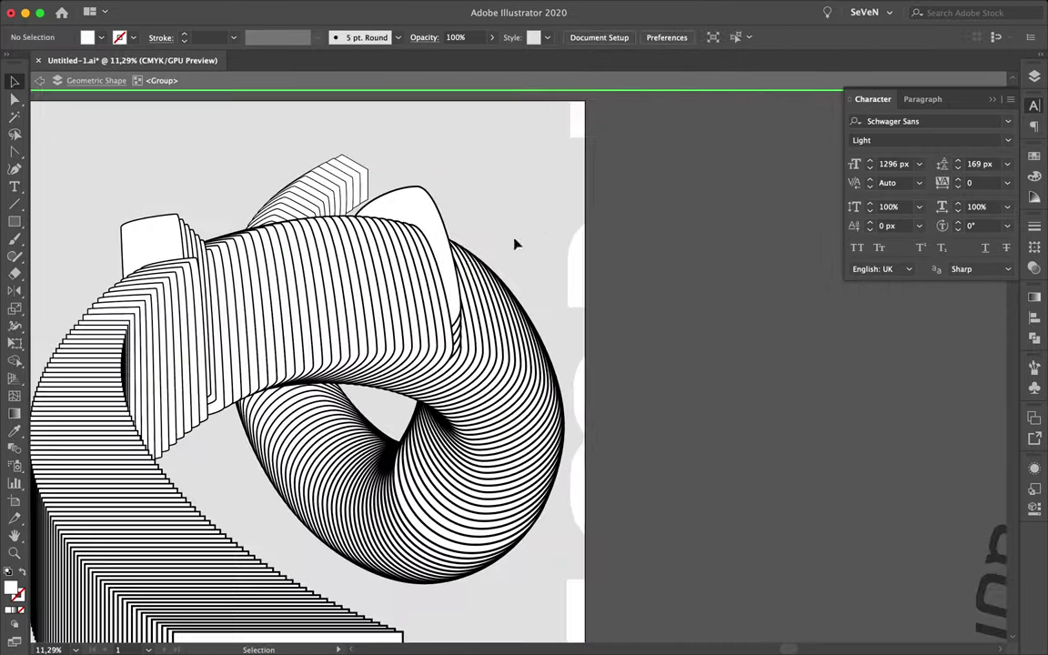
click(515, 243)
scroll(514, 244, up, 5)
key(k)
scroll(454, 376, down, 5)
scroll(379, 392, up, 3)
key(v)
scroll(541, 374, down, 3)
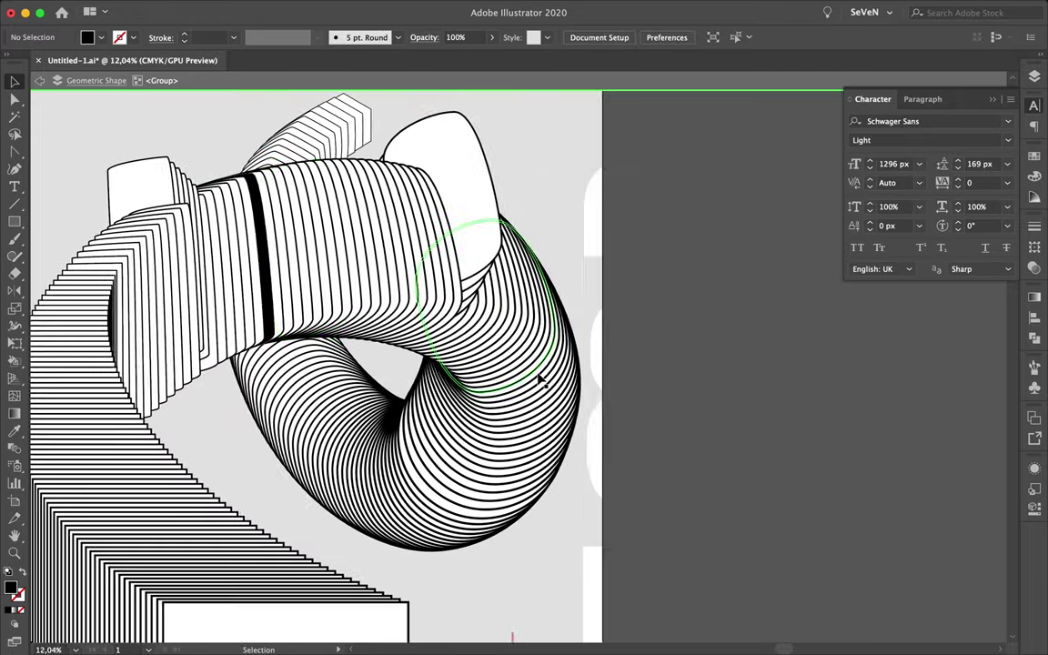
scroll(363, 171, up, 3)
scroll(351, 150, up, 2)
scroll(351, 150, down, 3)
key(a)
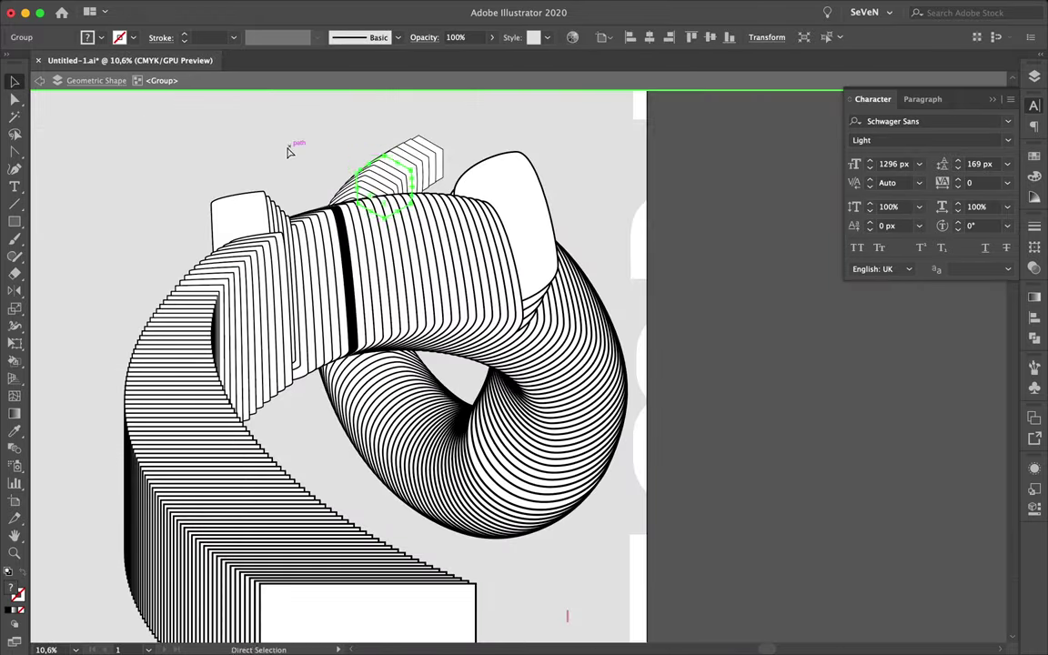
scroll(509, 440, up, 2)
scroll(510, 439, down, 3)
scroll(498, 356, up, 3)
scroll(379, 300, down, 3)
scroll(380, 300, up, 1)
- Select the white binary-digit text block and drag its box taller
click(301, 332)
mouse_move(373, 319)
mouse_down()
mouse_move(507, 320)
mouse_move(391, 239)
mouse_move(397, 175)
mouse_up()
scroll(248, 264, down, 3)
scroll(334, 250, up, 3)
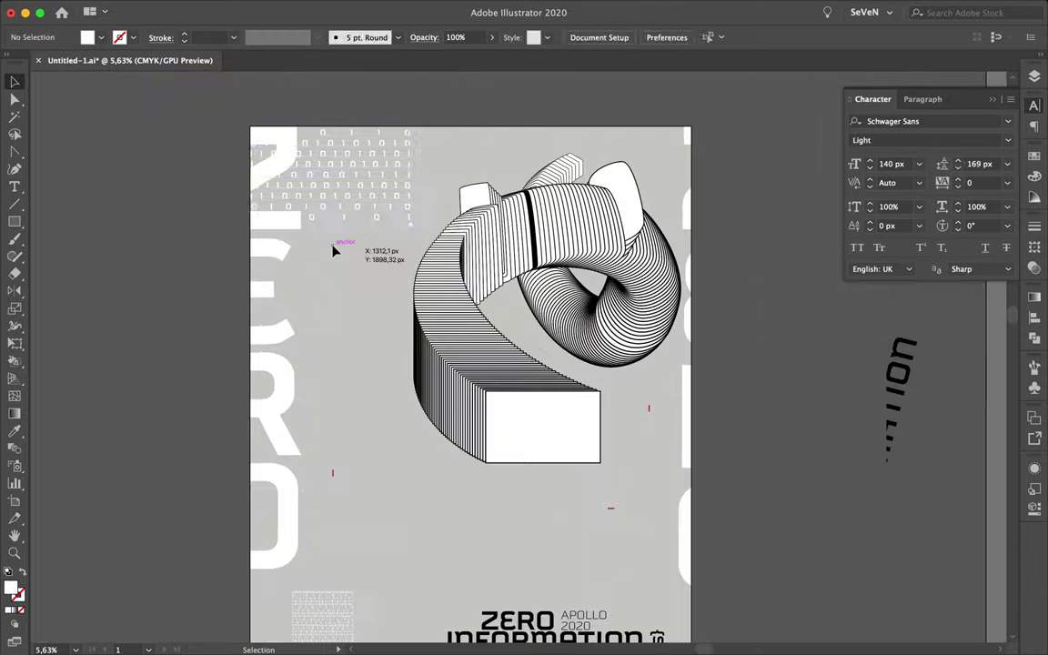
- Reshape the binary-digit text box tall and narrow and set a new text insertion point
drag(335, 250, 278, 353)
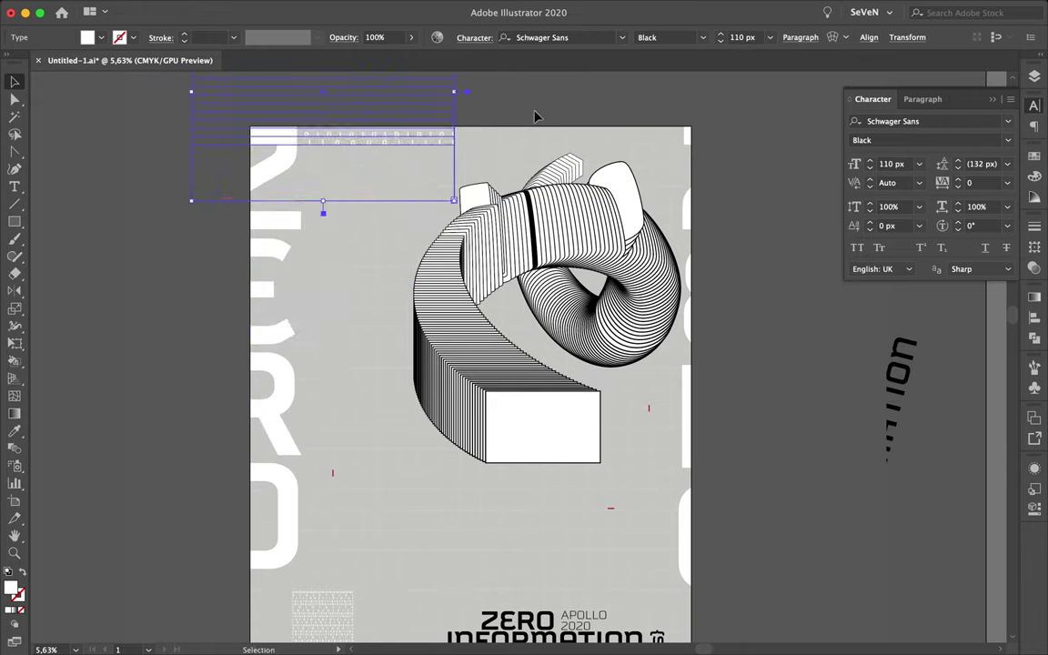
scroll(535, 116, down, 2)
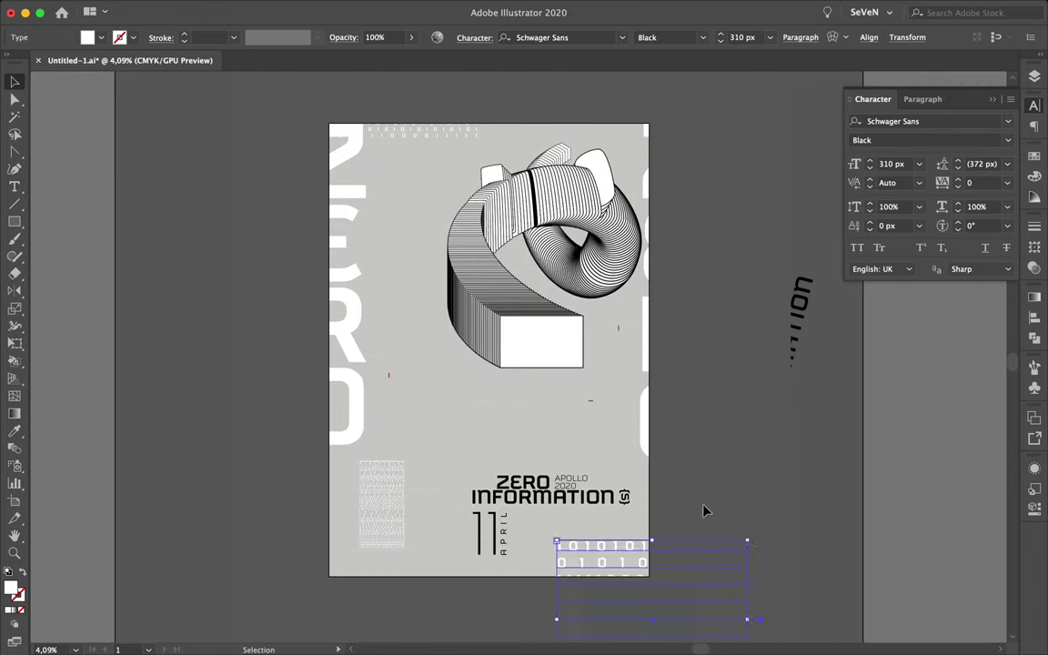
double_click(571, 481)
scroll(472, 370, down, 2)
- Add the word ZERO in the Black style just below the ribbon
text(ZERO)
key(Escape)
text(Black)
key(Return)
drag(455, 422, 454, 453)
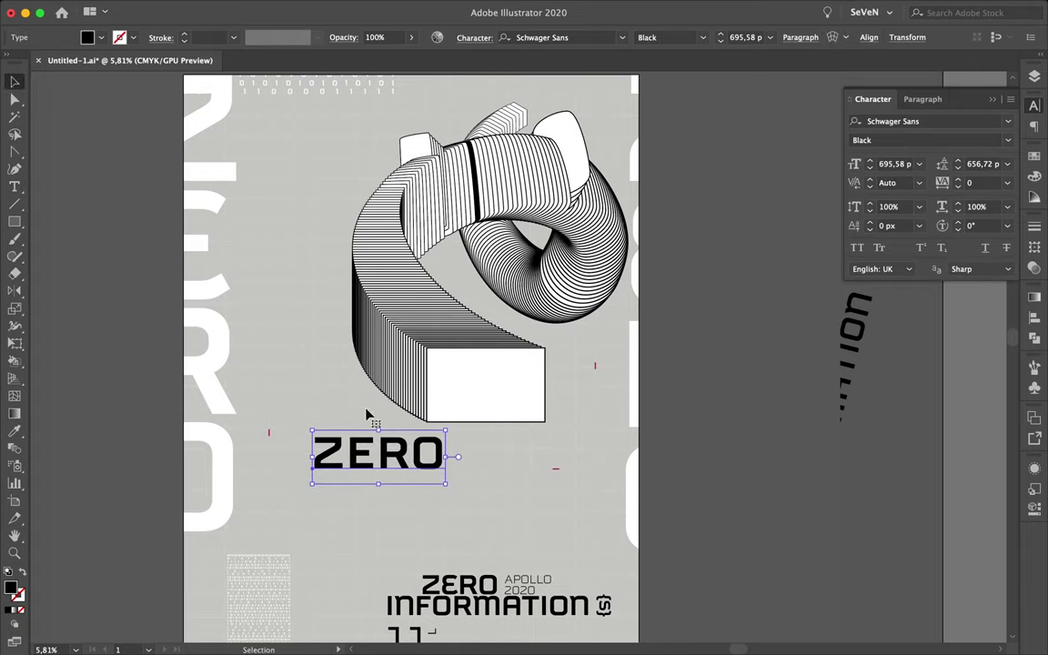
- Raise the ZERO outline's stroke weight in the Stroke panel and stand it vertically
click(1034, 224)
shift+click(905, 239)
shift+click(904, 240)
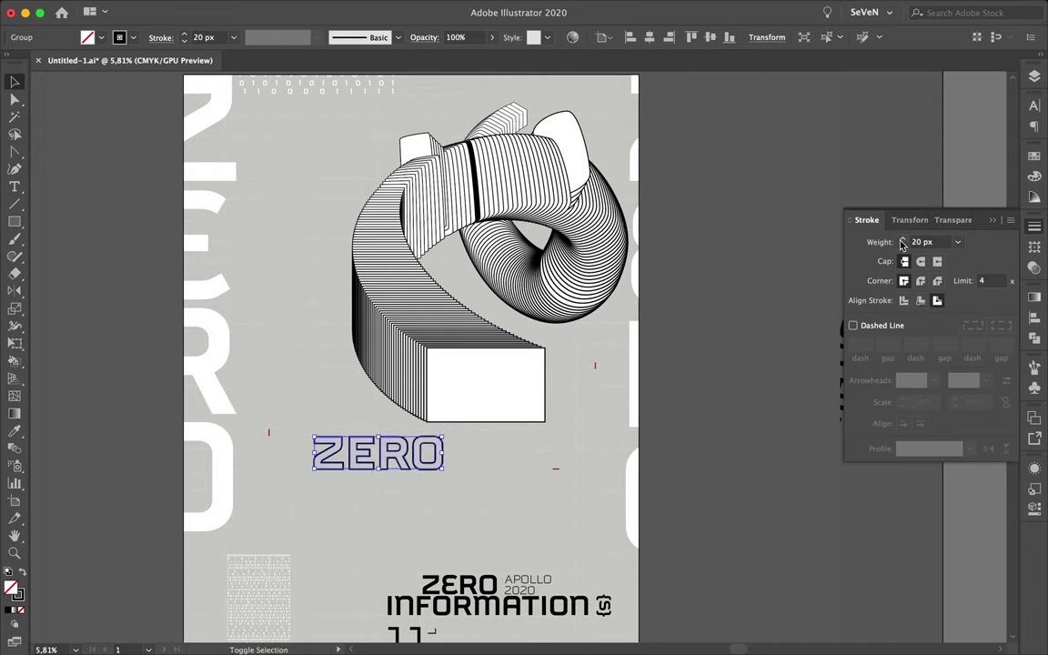
scroll(444, 466, down, 1)
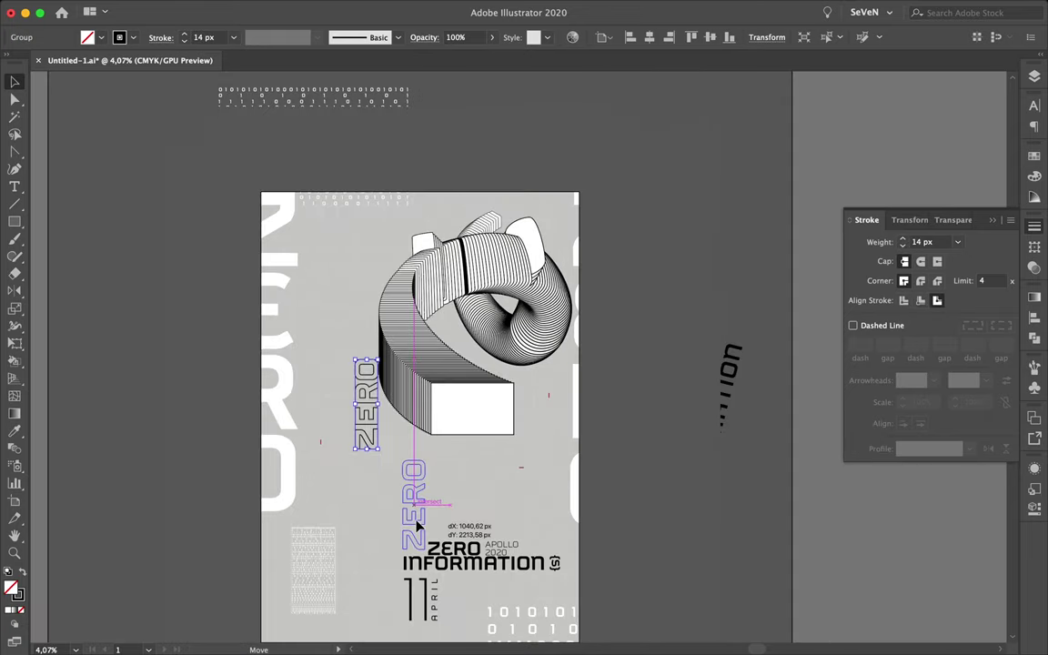
scroll(418, 526, up, 3)
scroll(532, 400, down, 2)
click(532, 400)
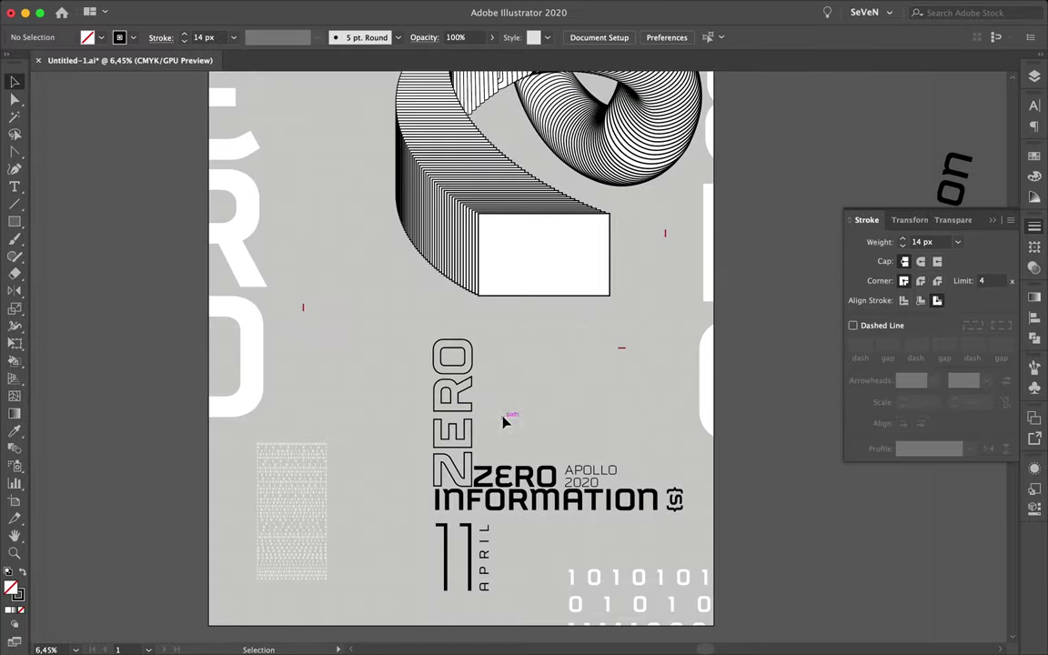
- Shift the ZERO INFORMATION and 11 APRIL block to the left
scroll(503, 421, down, 2)
scroll(479, 473, up, 5)
drag(477, 471, 421, 471)
scroll(554, 303, down, 3)
scroll(627, 335, up, 2)
click(474, 508)
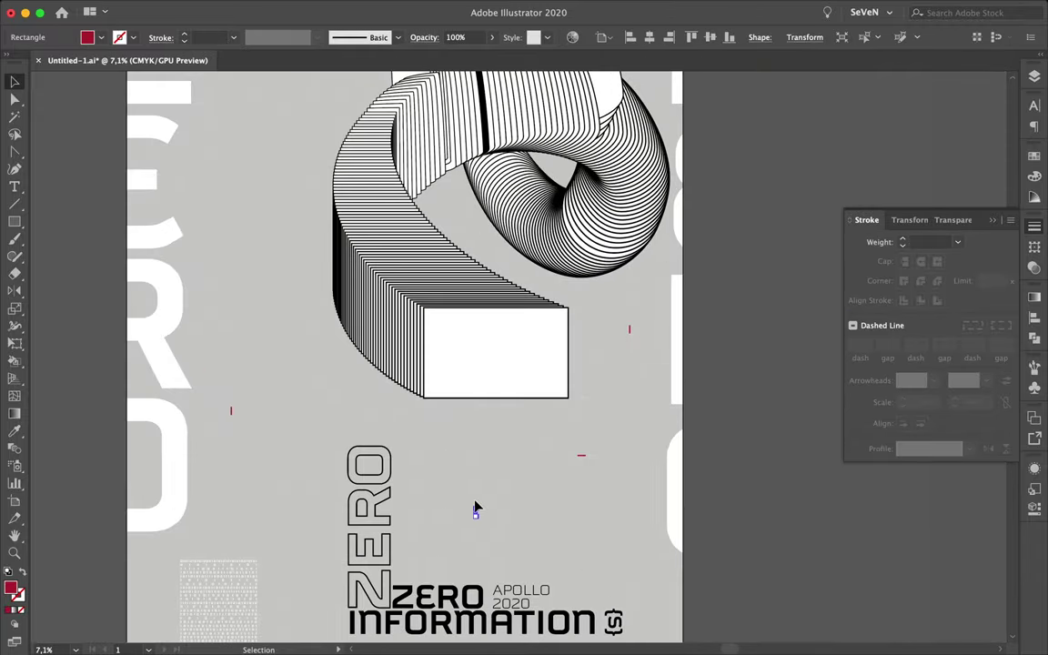
- Rotate the small red rectangle upright to start the dash cluster
scroll(474, 507, up, 3)
scroll(487, 540, up, 2)
scroll(589, 590, down, 5)
drag(549, 400, 561, 365)
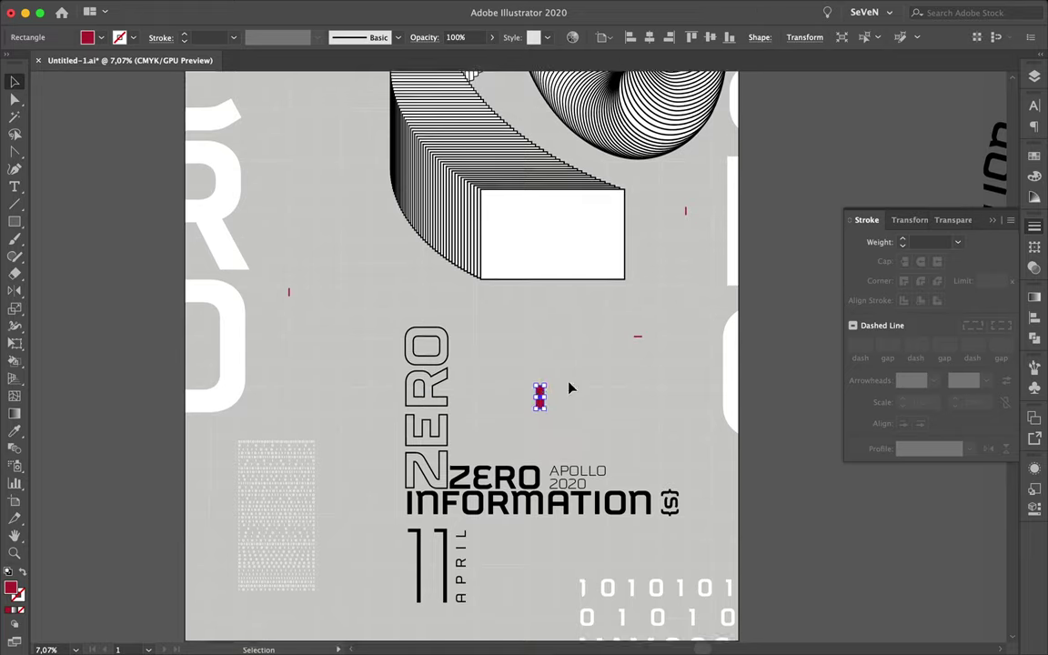
scroll(218, 454, up, 4)
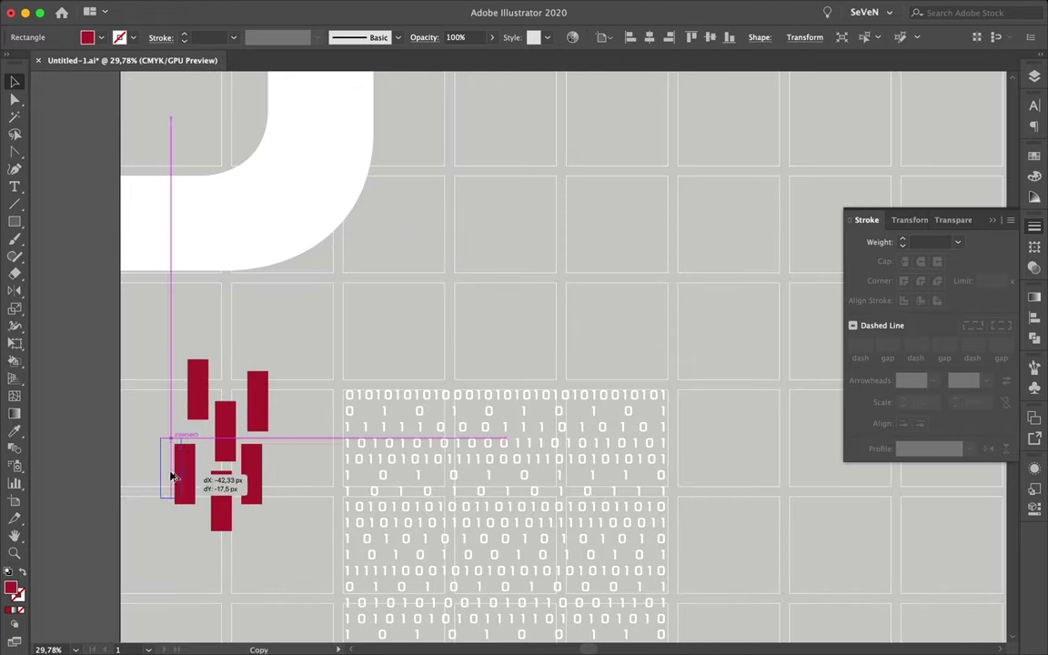
drag(280, 508, 280, 509)
scroll(273, 454, down, 5)
click(220, 464)
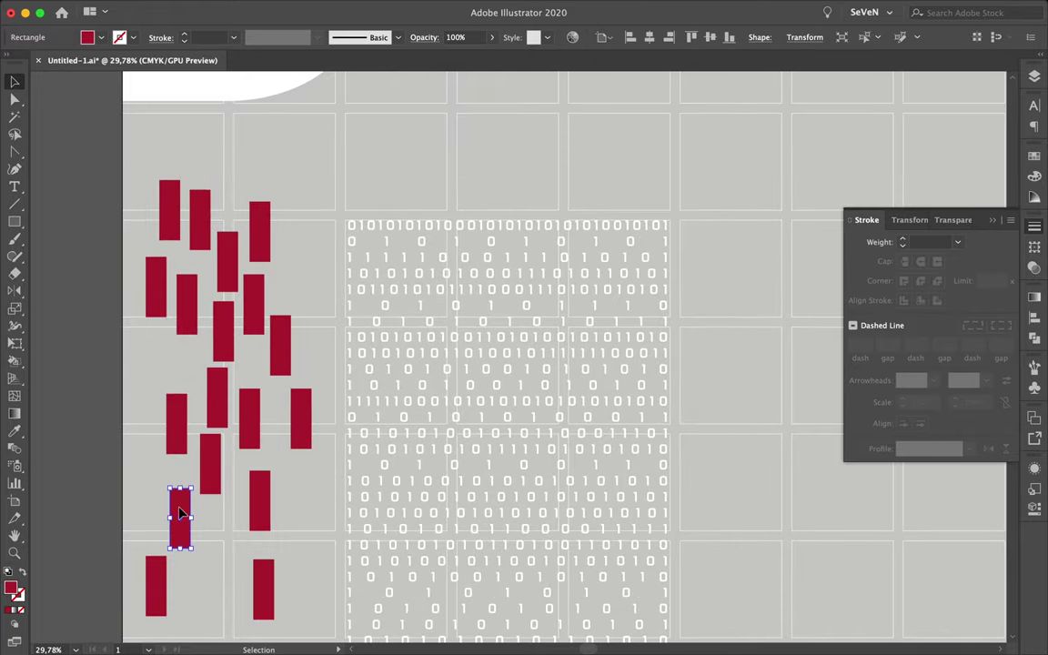
- Add copied, tilted red dashes to build up the scattered cluster
drag(241, 569, 170, 444)
scroll(135, 310, down, 3)
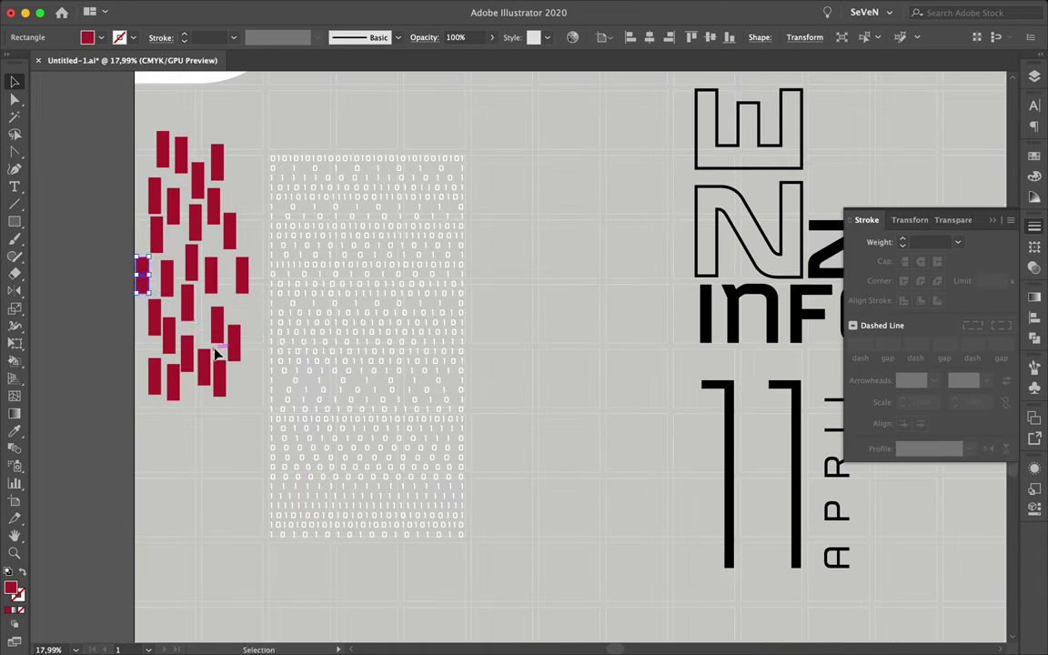
drag(204, 431, 206, 433)
scroll(281, 386, down, 3)
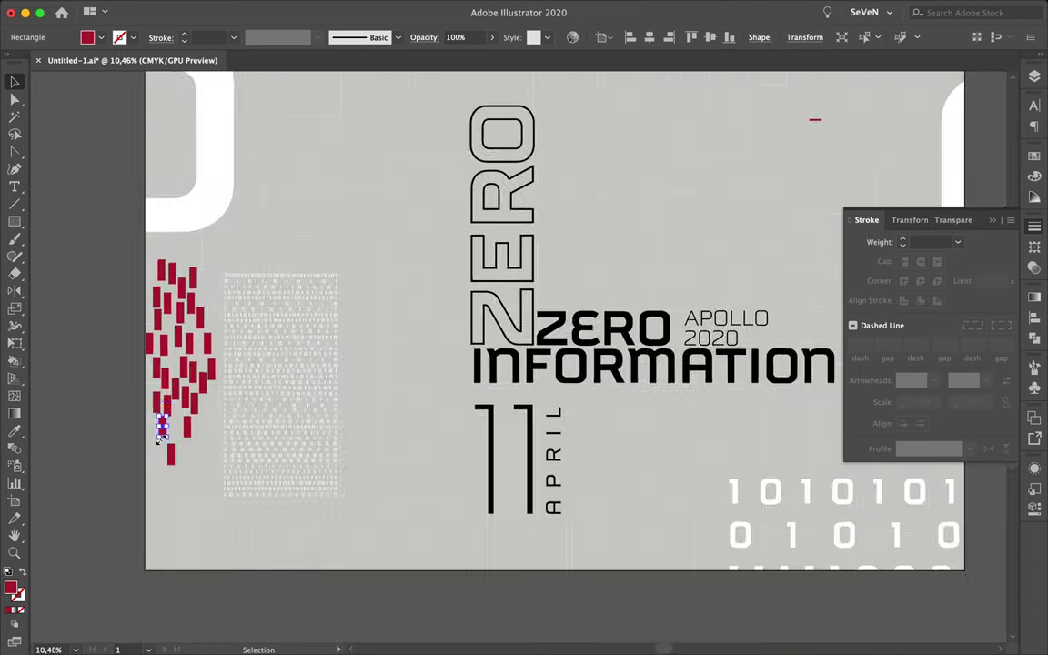
scroll(159, 428, up, 3)
drag(194, 473, 200, 464)
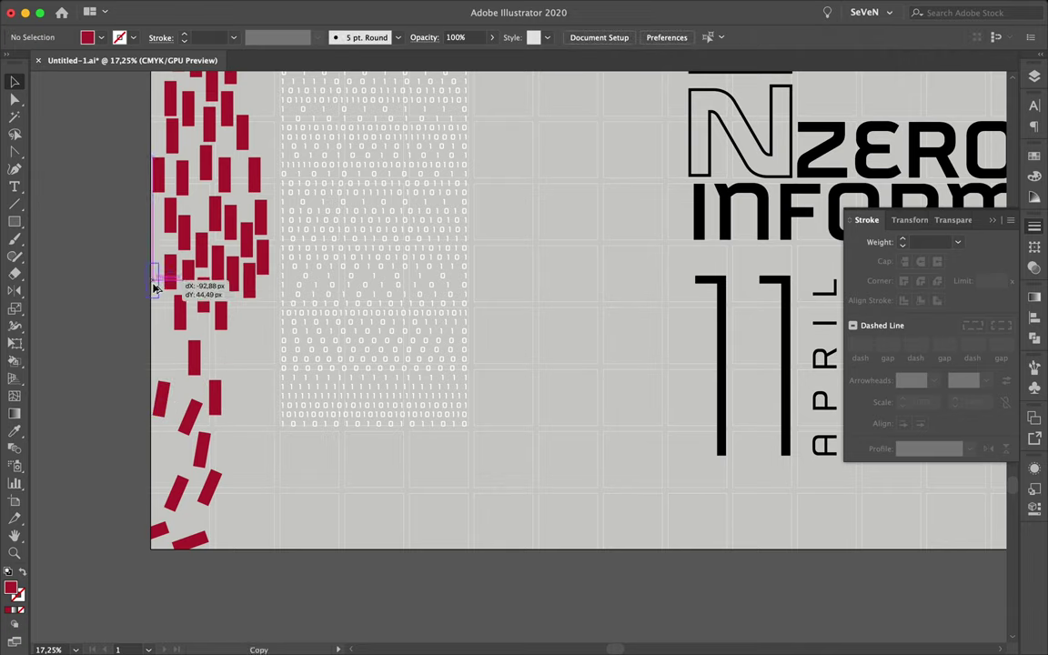
drag(204, 341, 261, 329)
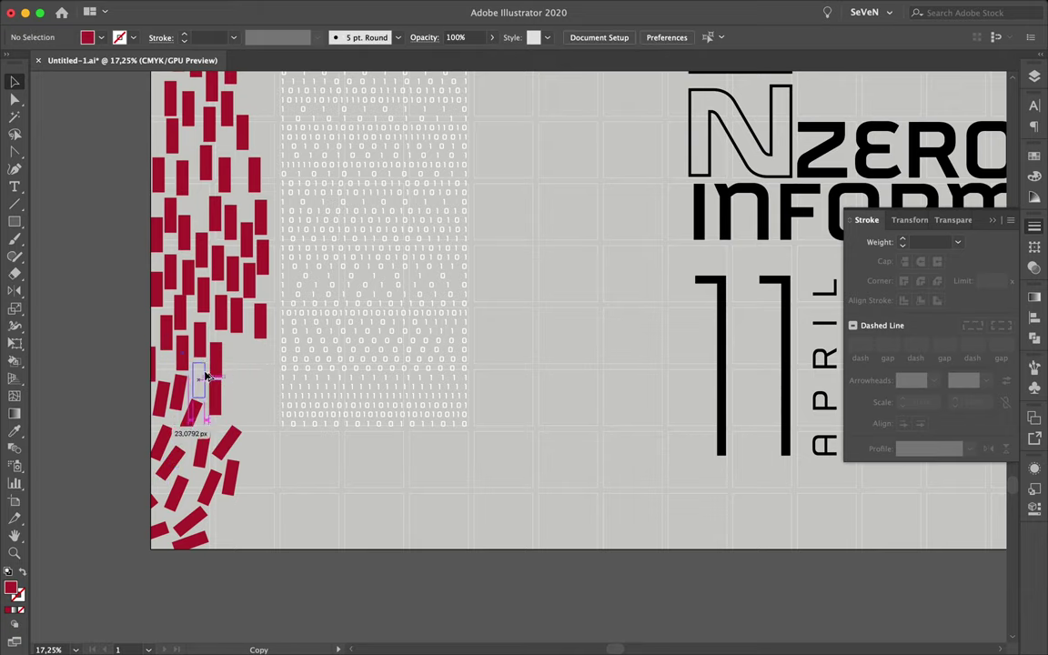
drag(253, 405, 253, 406)
scroll(443, 226, down, 3)
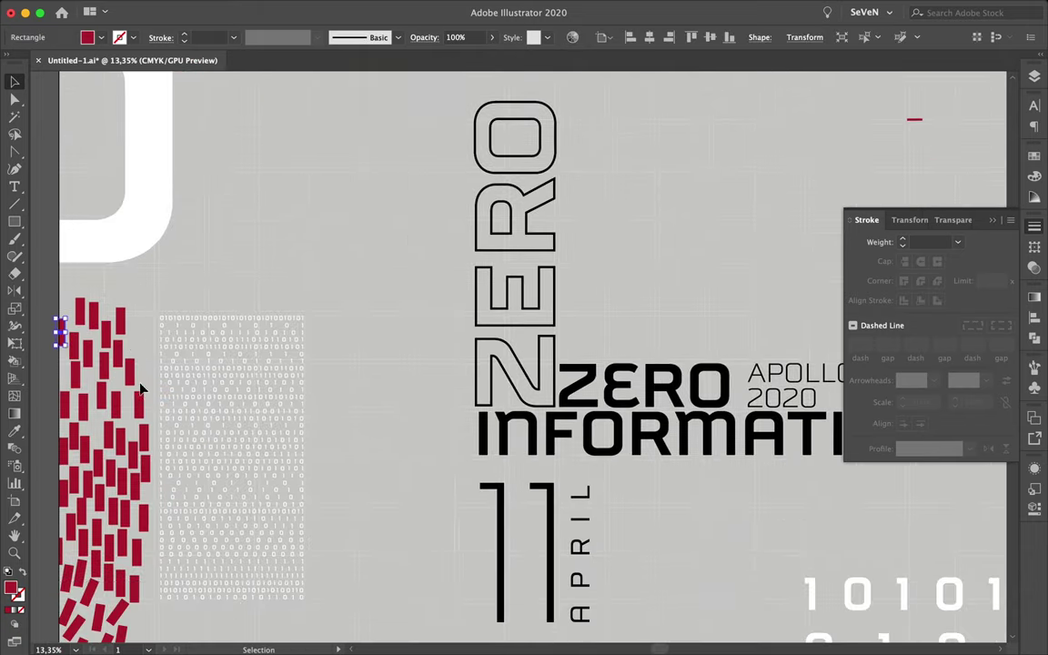
- Move the red dash cluster into place along the poster's lower-left edge
drag(118, 578, 176, 591)
scroll(251, 425, down, 5)
scroll(251, 426, up, 4)
drag(198, 479, 298, 473)
scroll(303, 461, down, 3)
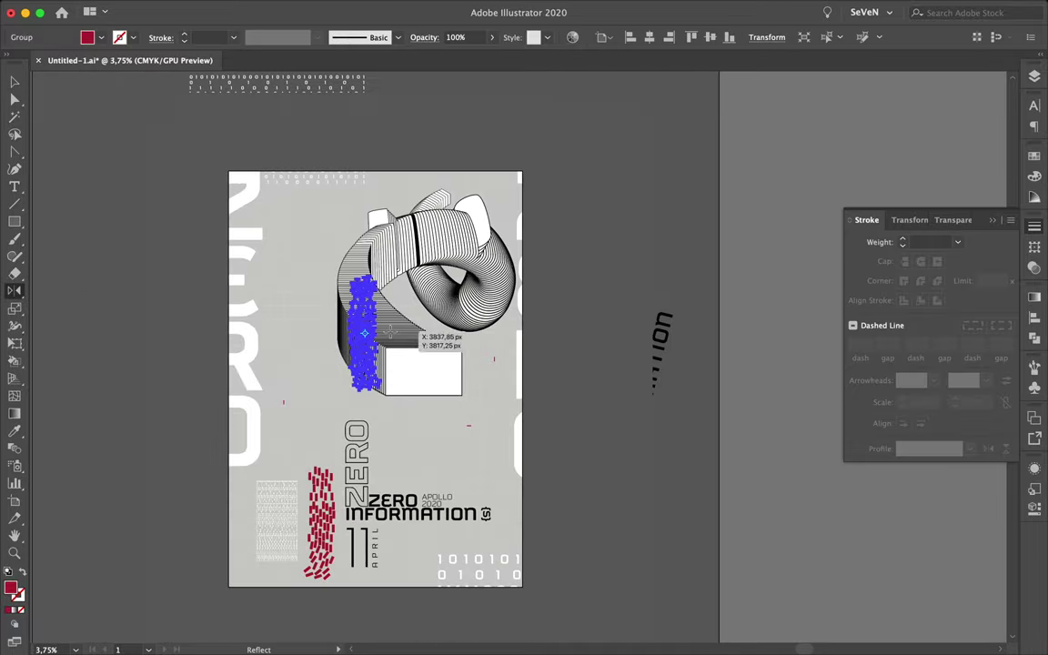
scroll(479, 192, up, 3)
scroll(453, 130, down, 2)
drag(364, 334, 308, 416)
scroll(437, 578, up, 2)
- Position a small copy of the red dashes, then undo the last change
drag(397, 484, 430, 464)
scroll(428, 567, up, 3)
scroll(430, 464, down, 2)
scroll(546, 237, down, 3)
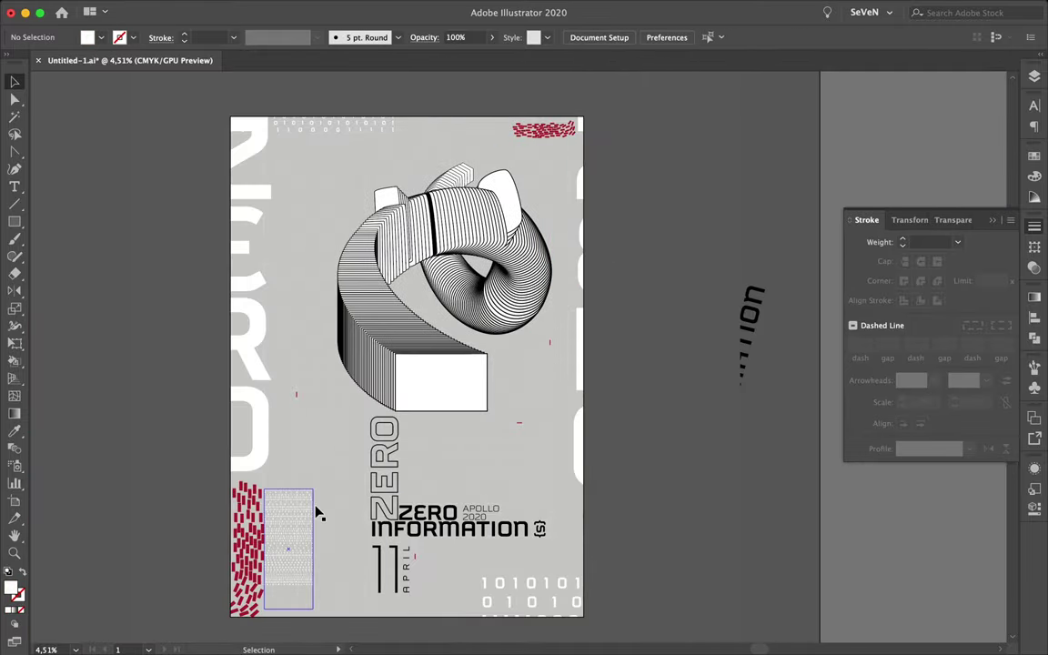
key(ctrl+z)
key(ctrl+z)
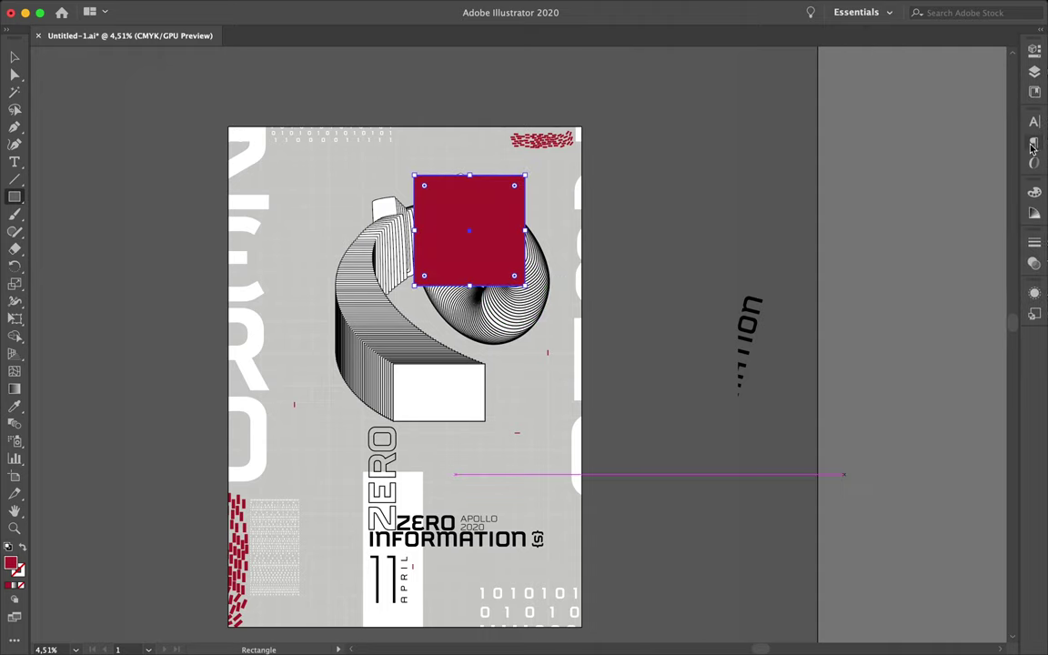
- Bring up the colour and Gradient panels for the new rectangle via the Window menu
click(1032, 148)
click(340, 7)
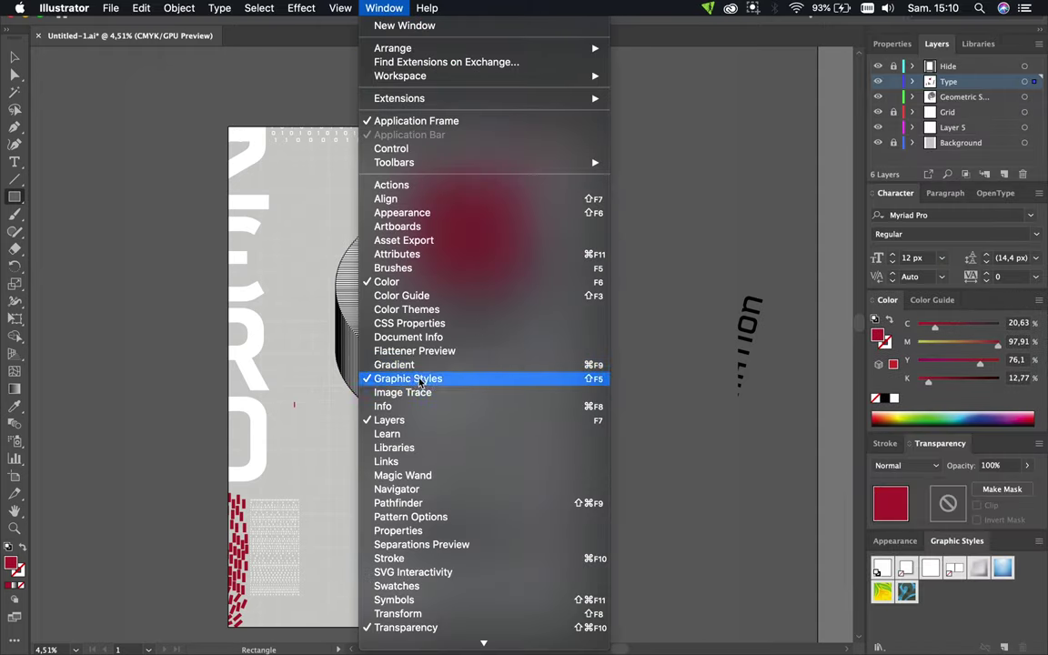
click(414, 364)
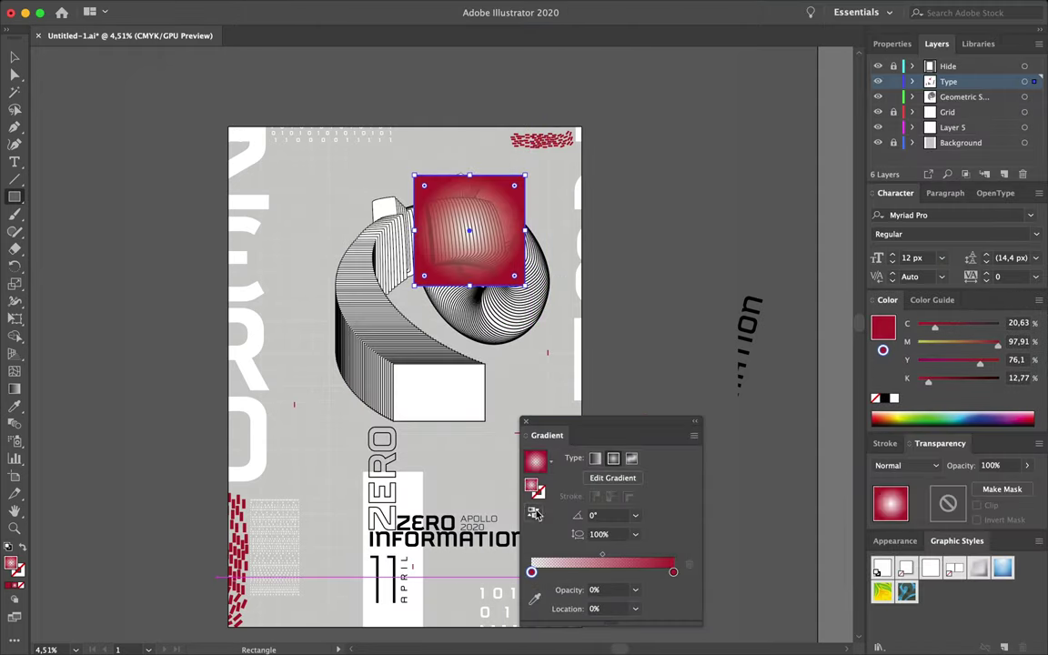
click(301, 7)
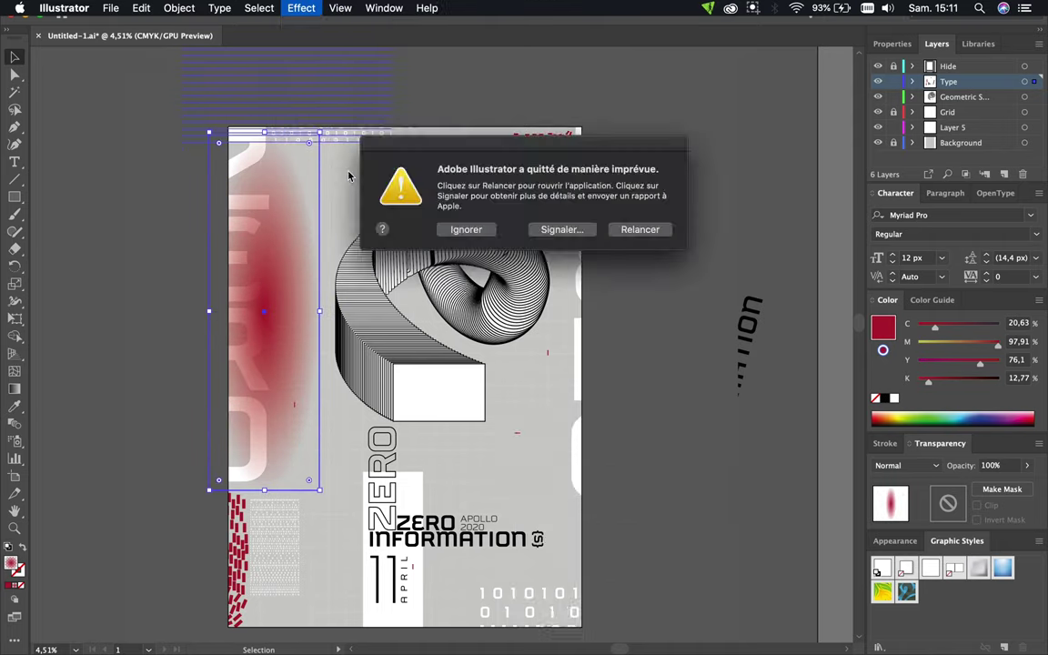
- Apply Color Halftone to the red glow with 100 px max radius and 100° channel angles
click(528, 335)
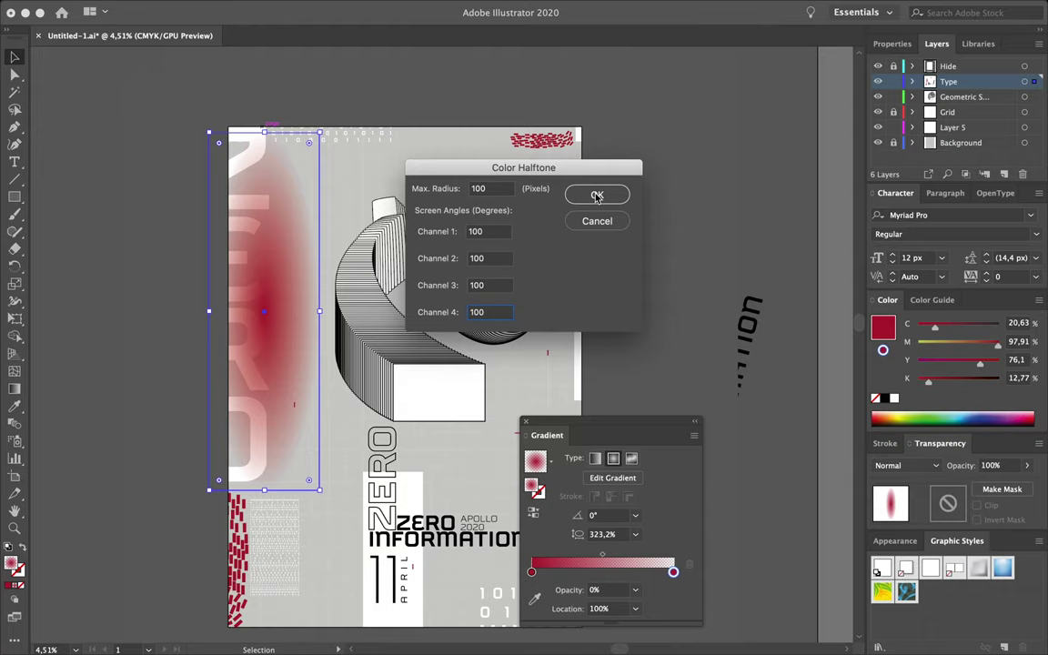
click(596, 196)
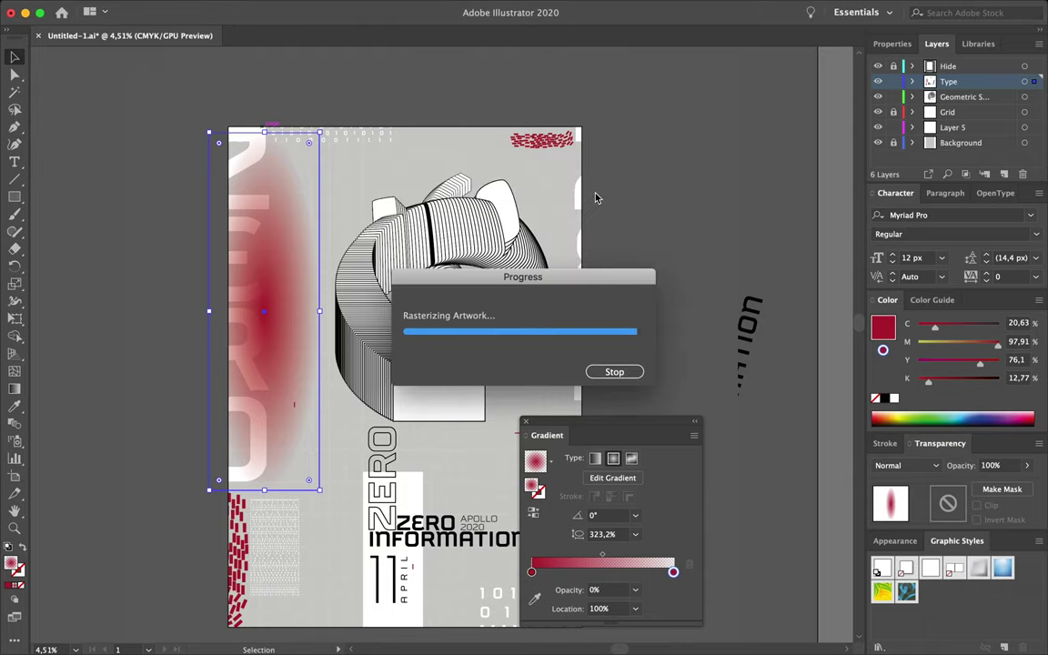
drag(572, 283, 632, 109)
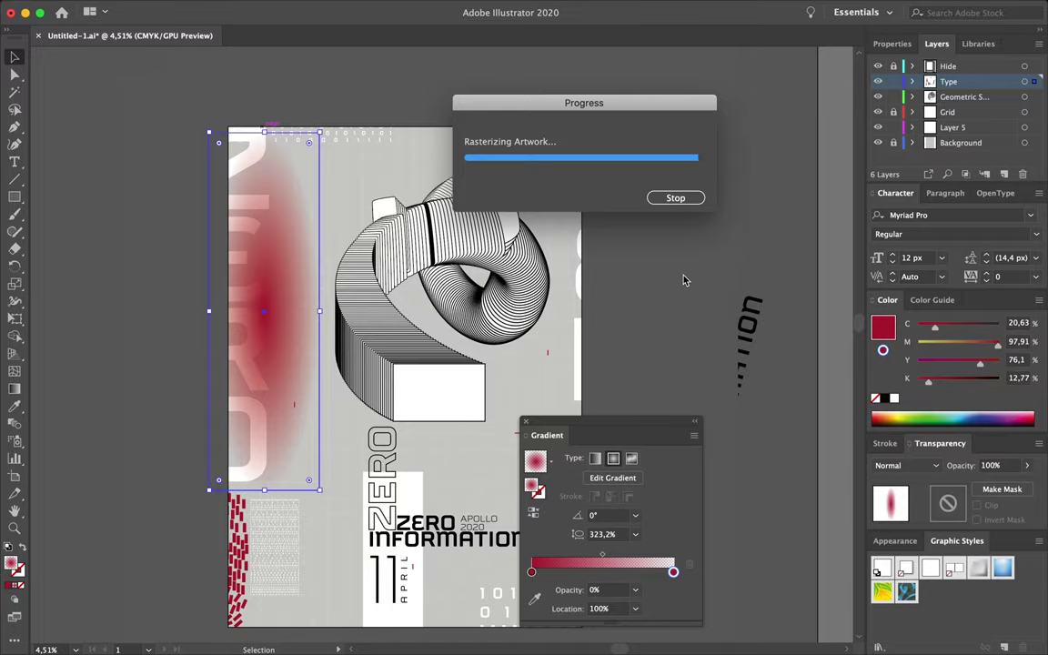
scroll(213, 283, up, 2)
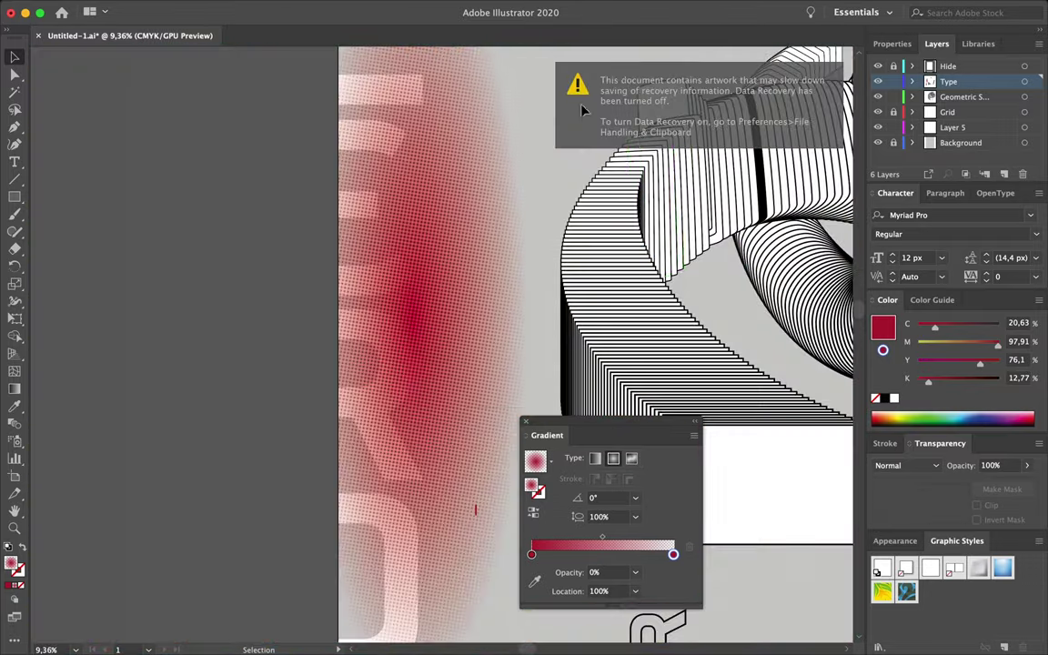
scroll(583, 109, down, 2)
scroll(531, 98, down, 3)
scroll(402, 264, up, 3)
scroll(306, 251, down, 2)
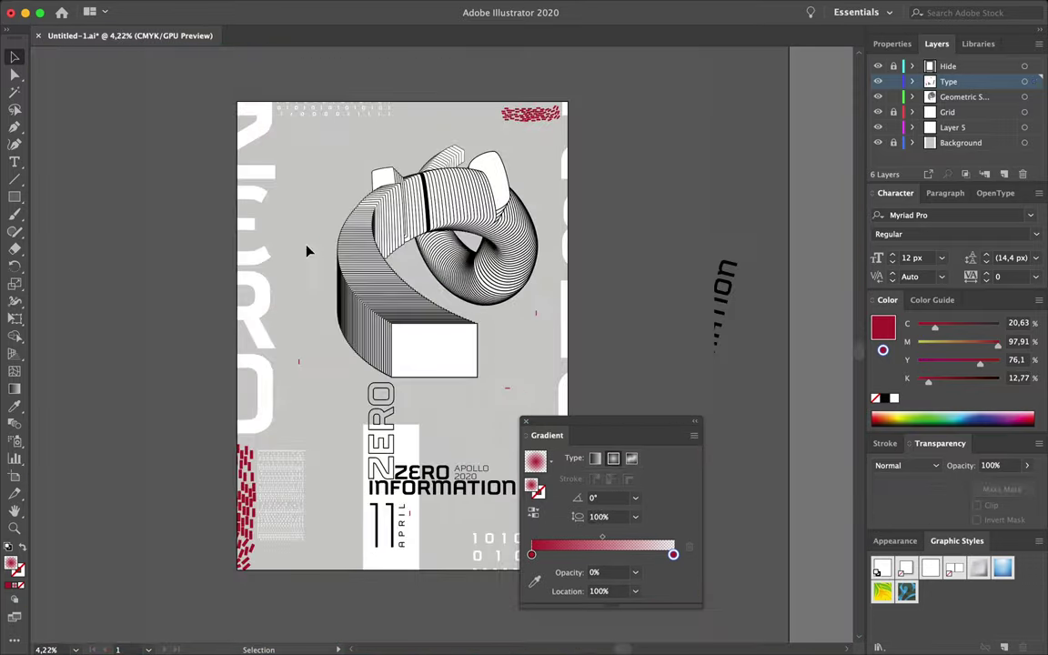
- Rearrange the ribbon group's pieces: move the circle within its loop and shift the end block
scroll(306, 251, up, 3)
drag(427, 264, 318, 373)
scroll(364, 363, down, 2)
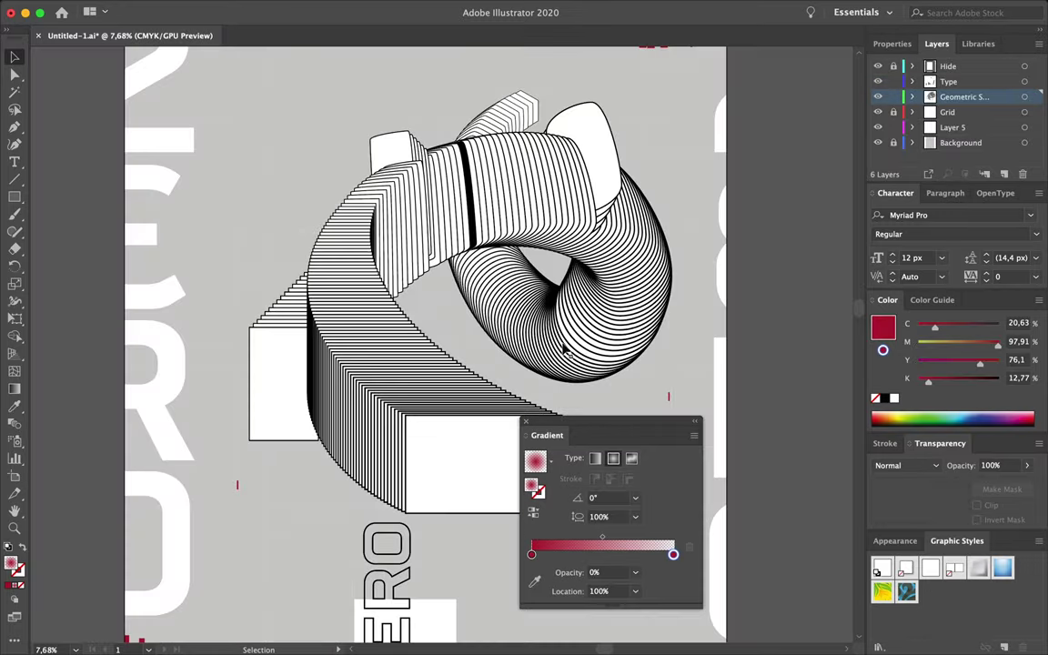
double_click(565, 351)
scroll(565, 351, up, 3)
drag(617, 419, 643, 416)
scroll(643, 416, down, 3)
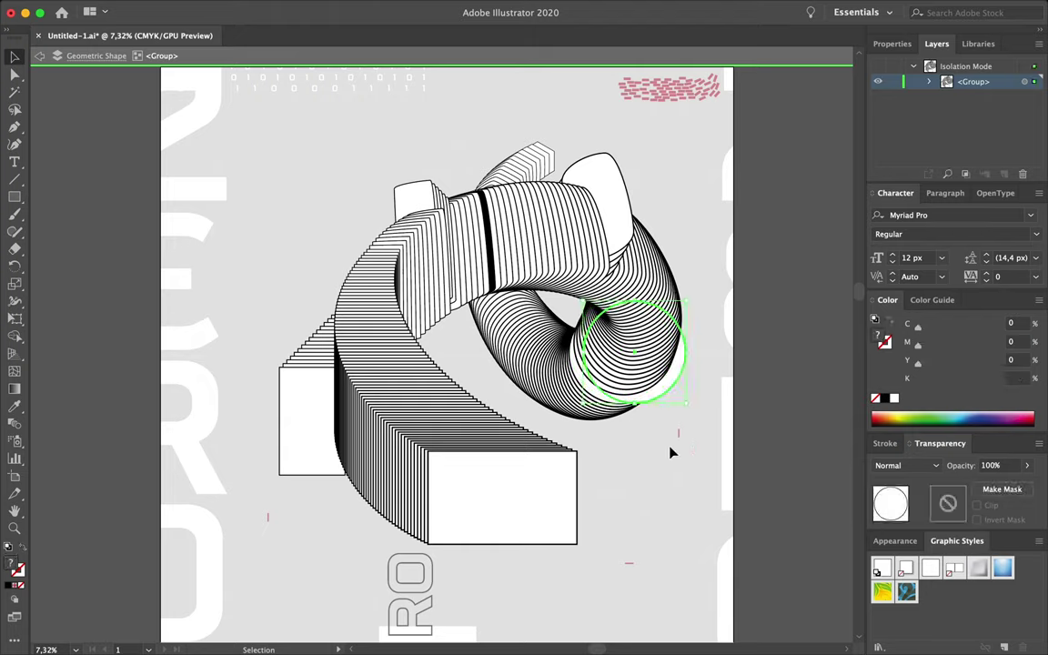
scroll(658, 437, up, 3)
scroll(396, 164, down, 2)
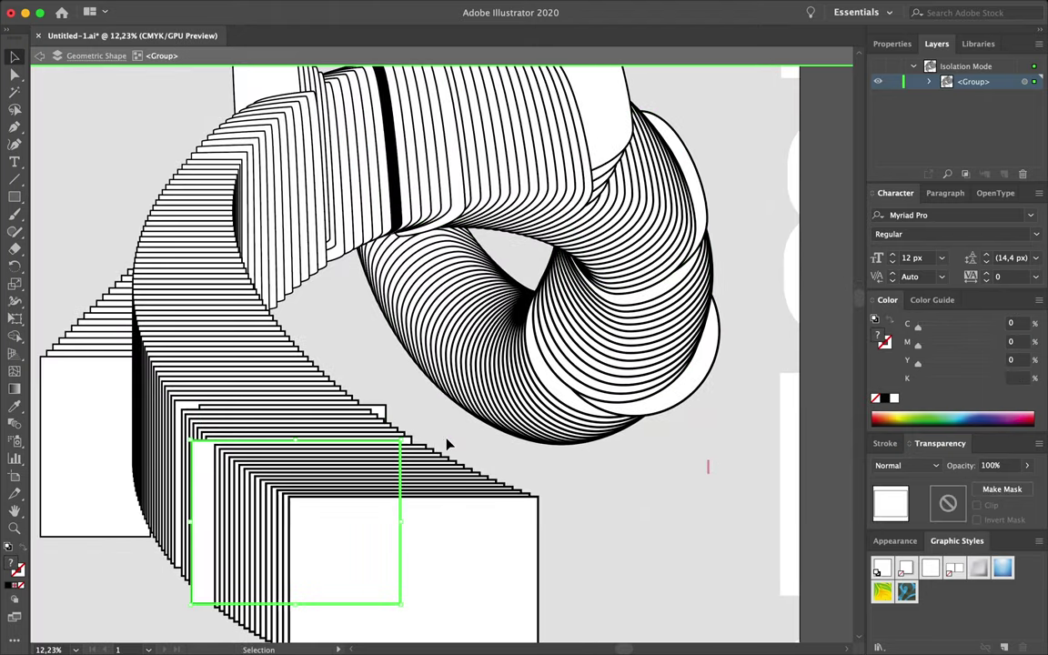
scroll(552, 479, down, 2)
drag(297, 325, 289, 315)
scroll(216, 249, down, 2)
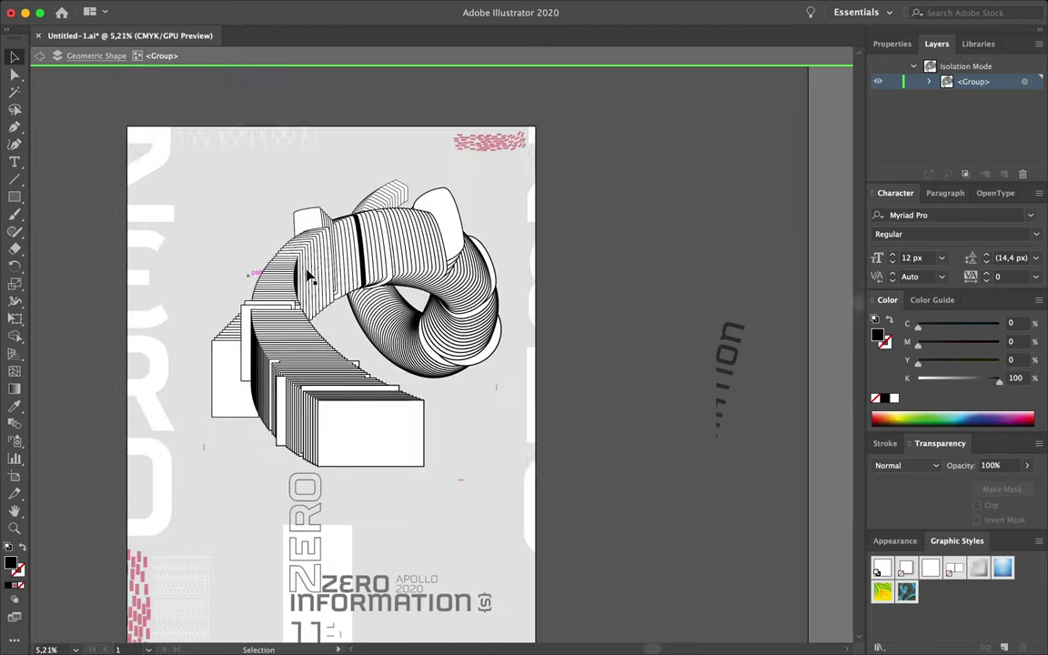
- Leave the ribbon group and duplicate the small decorative mark to a new spot
key(Escape)
drag(457, 143, 206, 105)
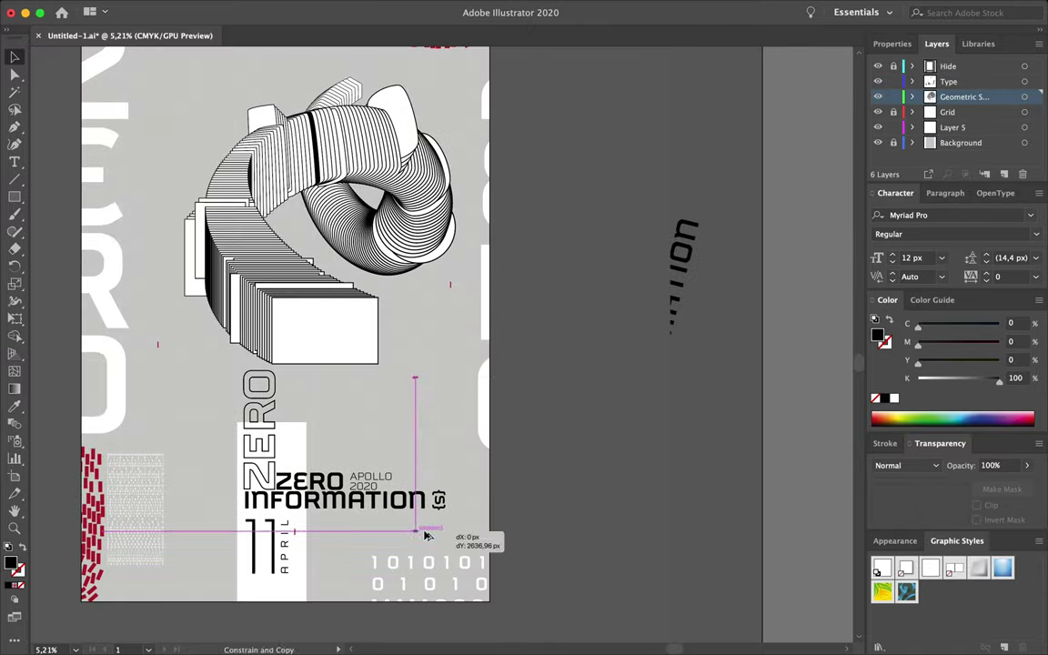
scroll(427, 525, up, 3)
scroll(385, 521, down, 3)
scroll(222, 444, up, 3)
scroll(191, 80, down, 3)
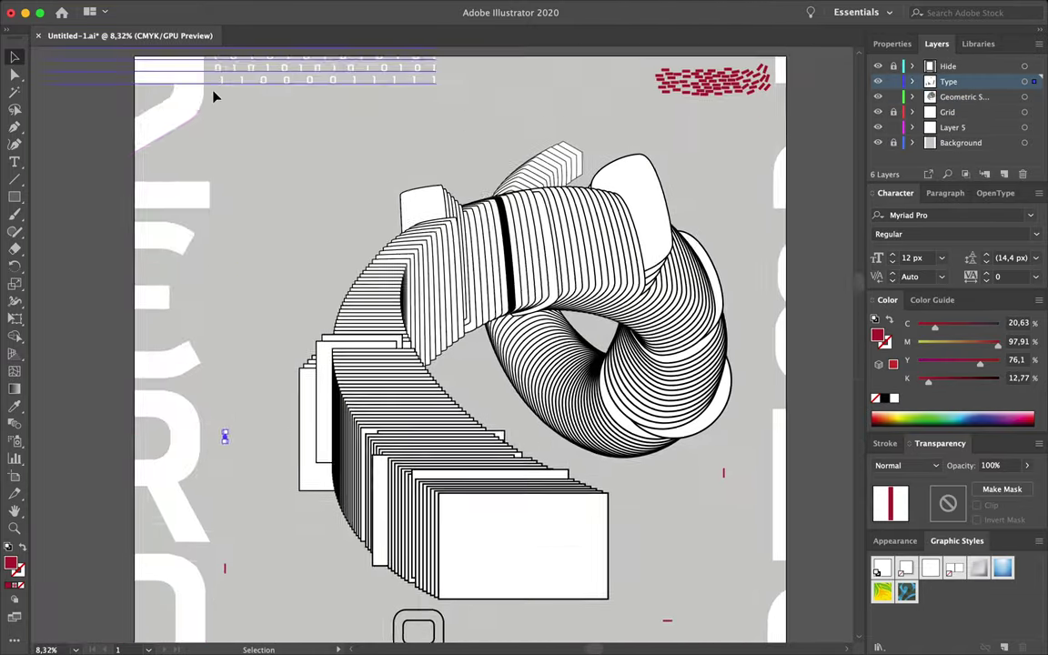
- Resize the vertical ZERO and place a scaled horizontal copy above the ZERO APOLLO 2020 title
drag(182, 618, 176, 498)
scroll(184, 491, down, 2)
scroll(425, 474, up, 2)
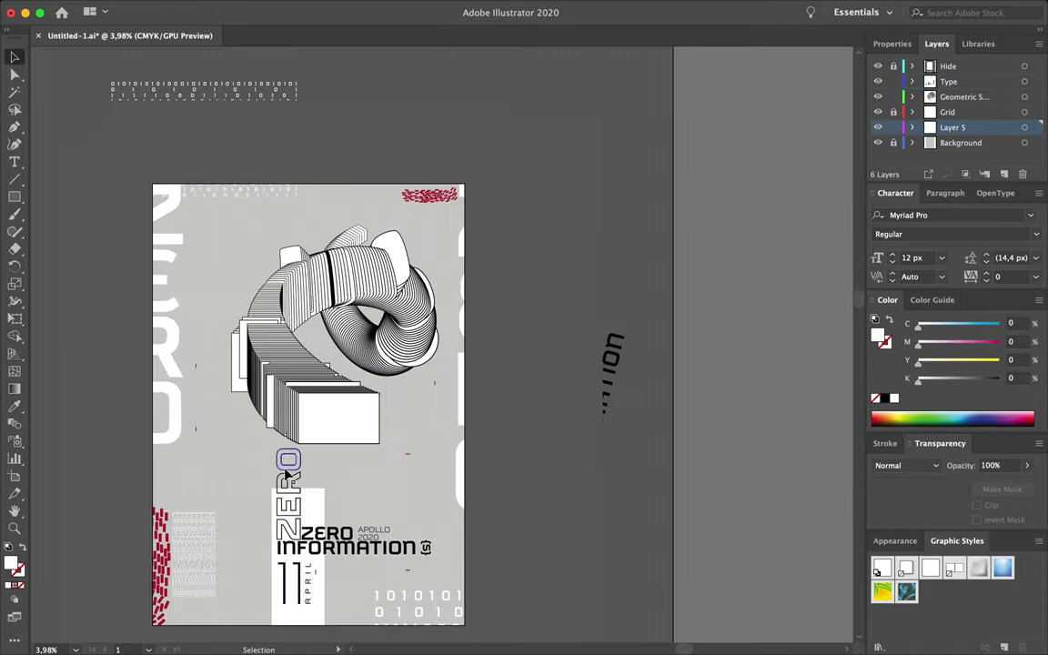
scroll(233, 510, up, 1)
scroll(225, 424, down, 1)
click(222, 435)
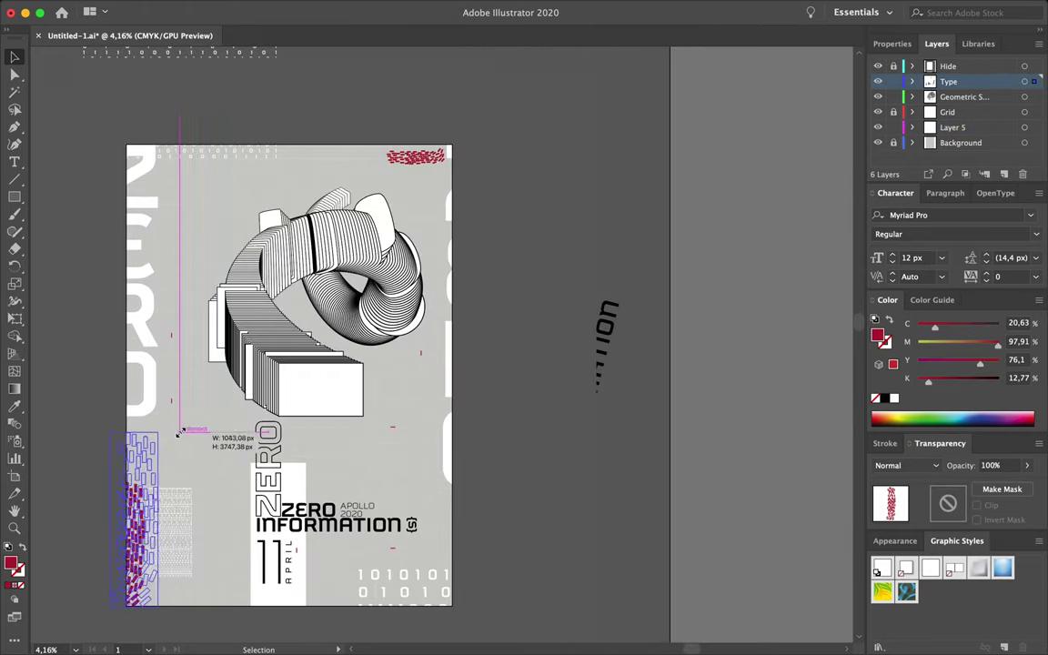
scroll(213, 444, up, 3)
drag(273, 373, 366, 496)
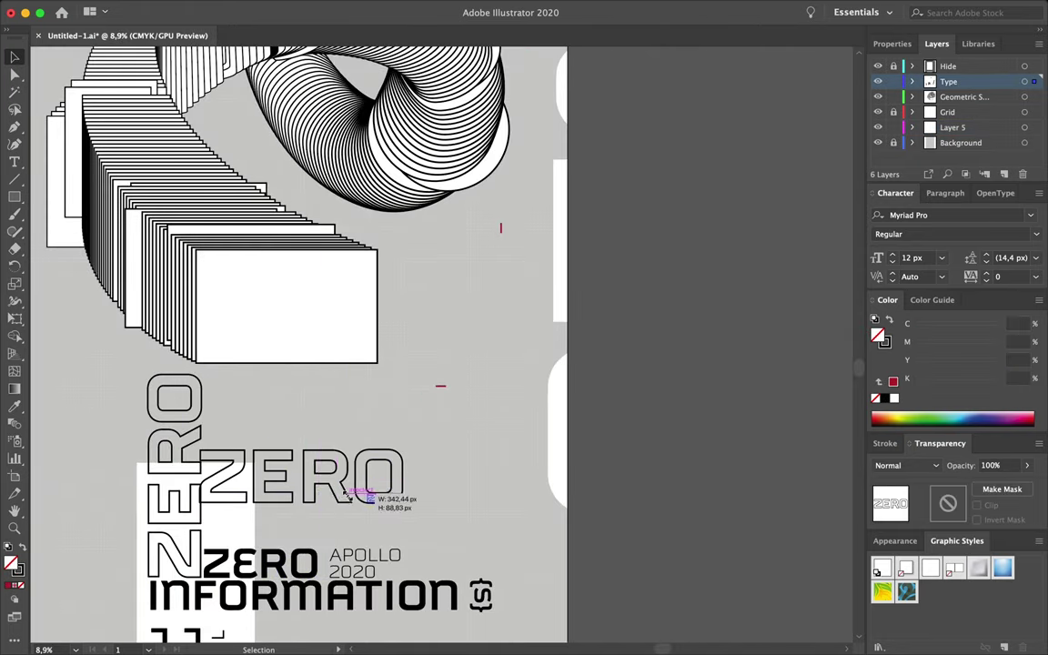
- Check the ZERO text's paragraph and stroke settings, then move the ZERO copy into place
click(945, 193)
click(885, 443)
scroll(400, 500, up, 5)
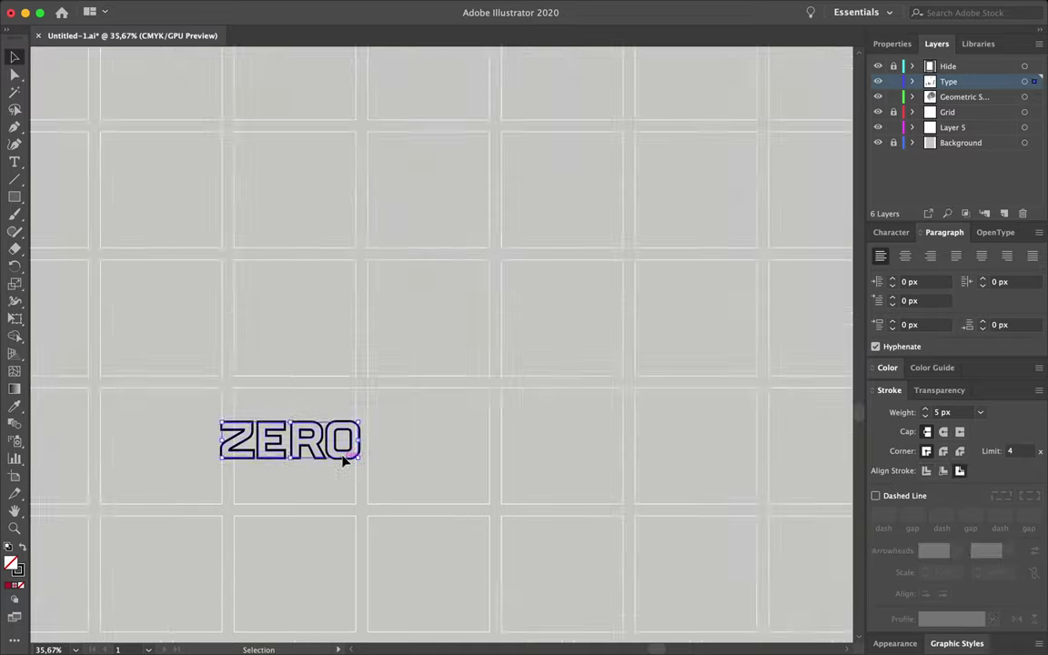
double_click(318, 443)
key(Escape)
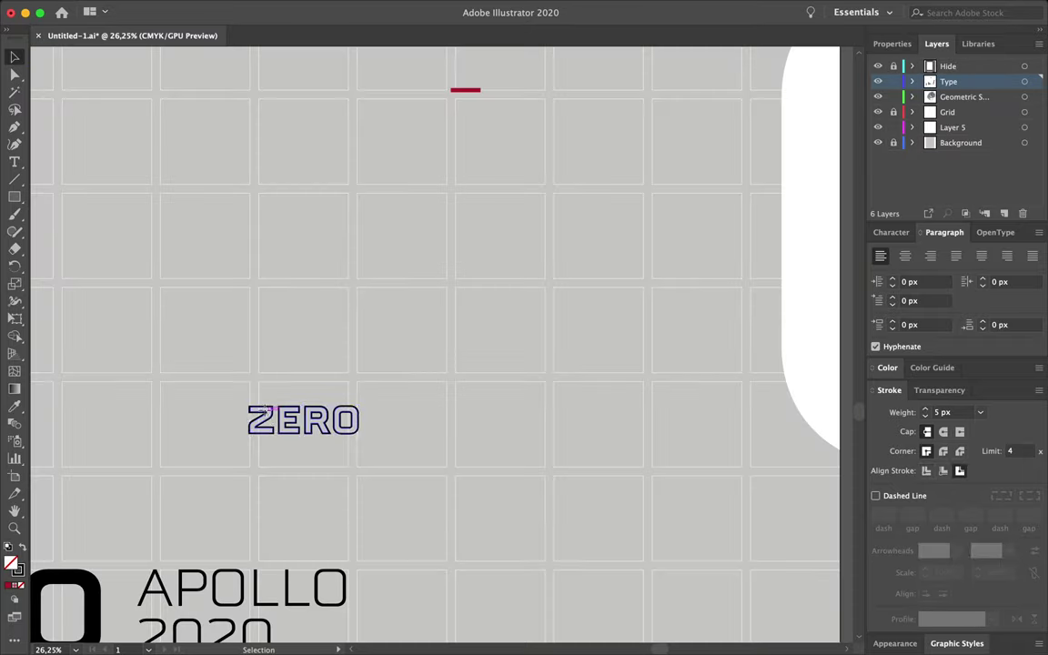
scroll(344, 435, down, 5)
drag(304, 369, 341, 435)
scroll(337, 435, up, 4)
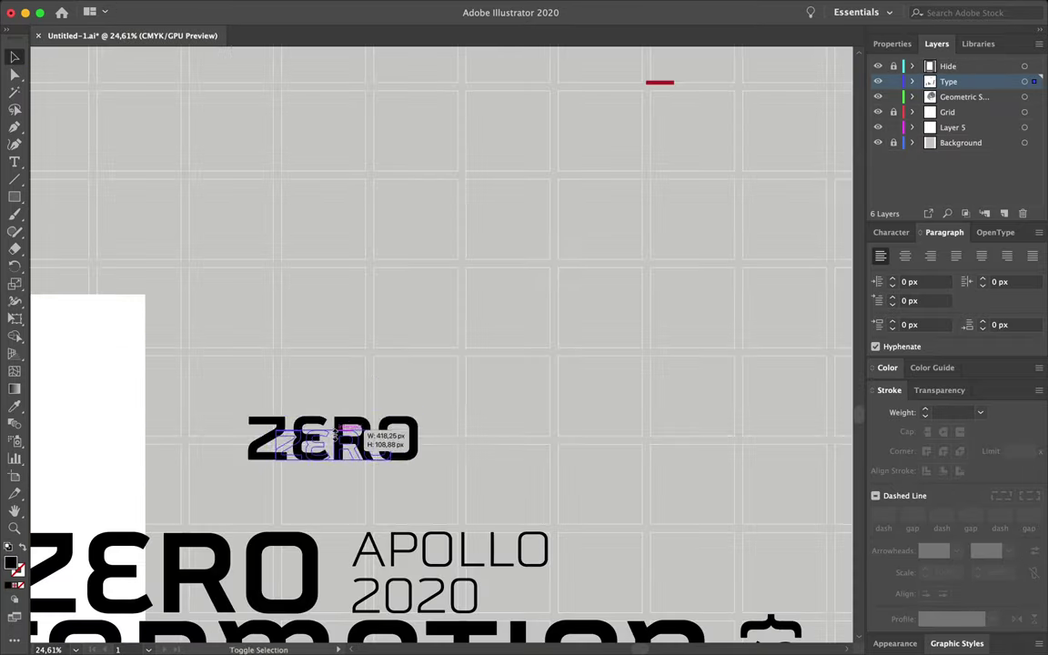
- Give the tag box a white fill and red 11 px outline, behind ZERO, and move it up
key(i)
click(123, 437)
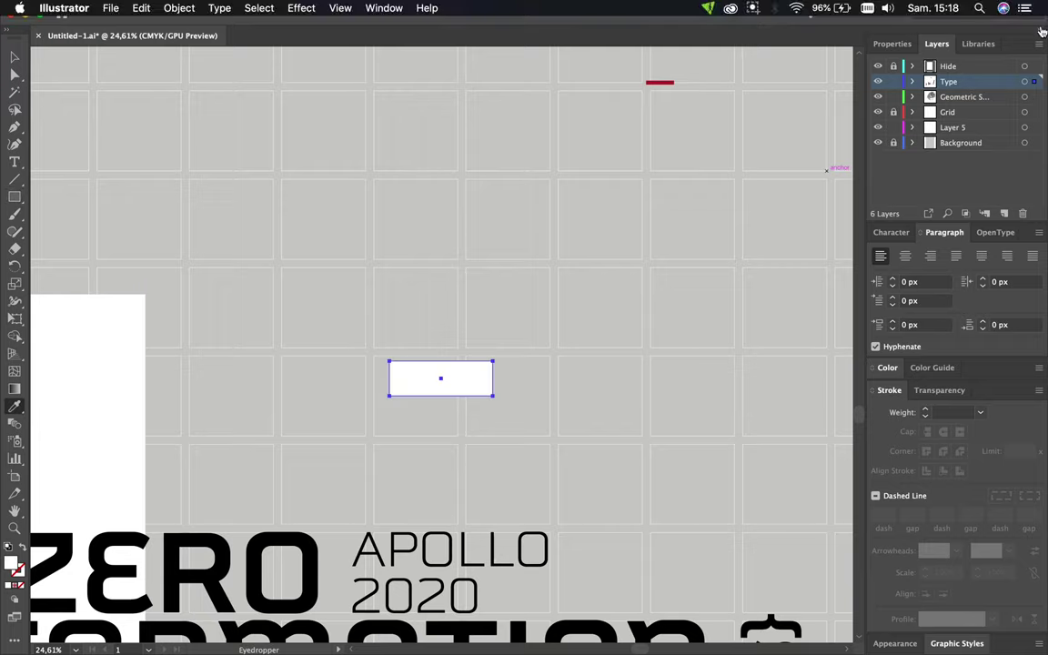
click(1034, 193)
click(458, 381)
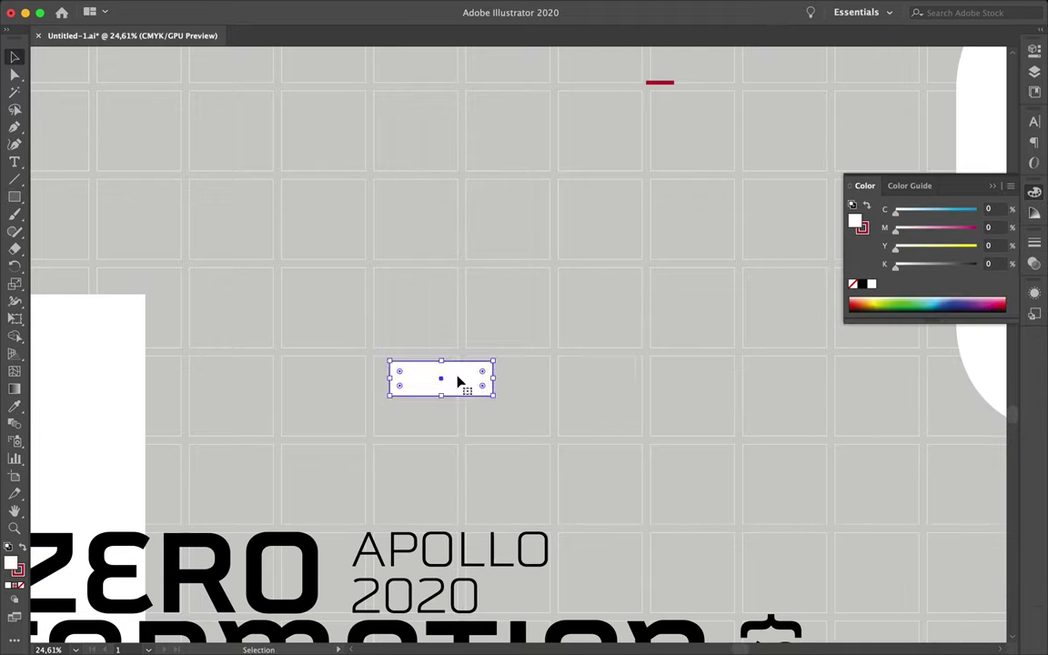
click(384, 7)
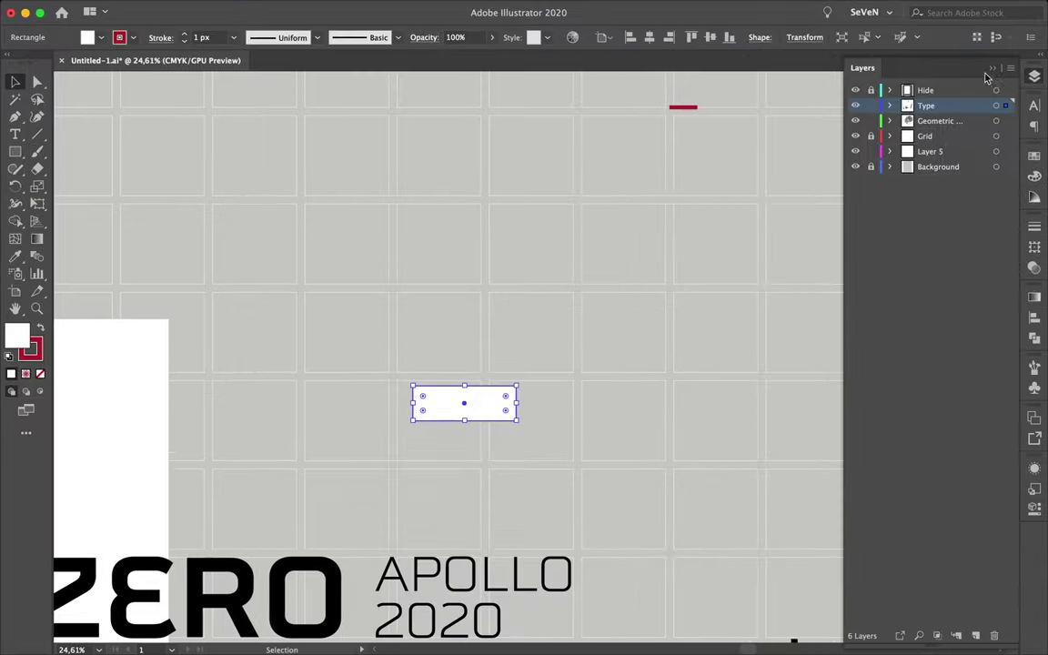
right_click(482, 404)
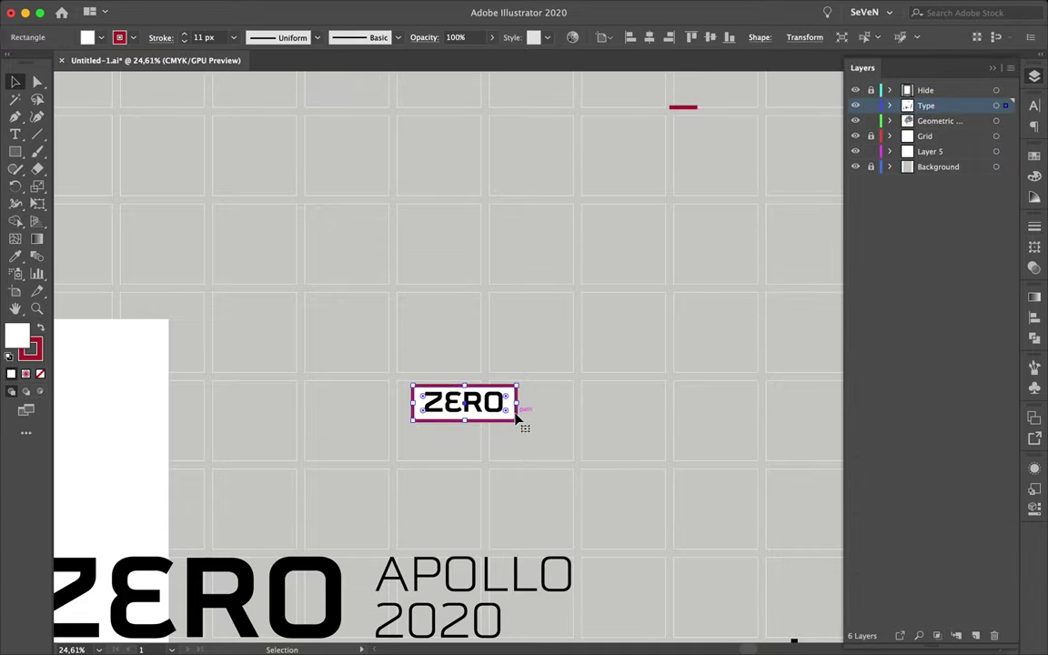
click(630, 38)
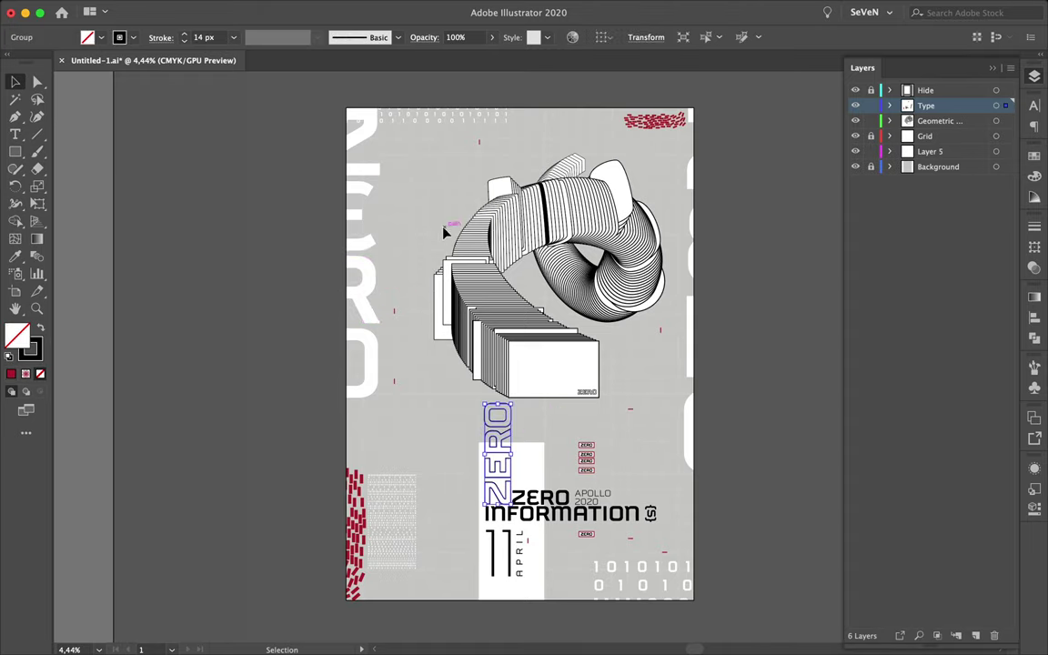
drag(333, 229, 320, 150)
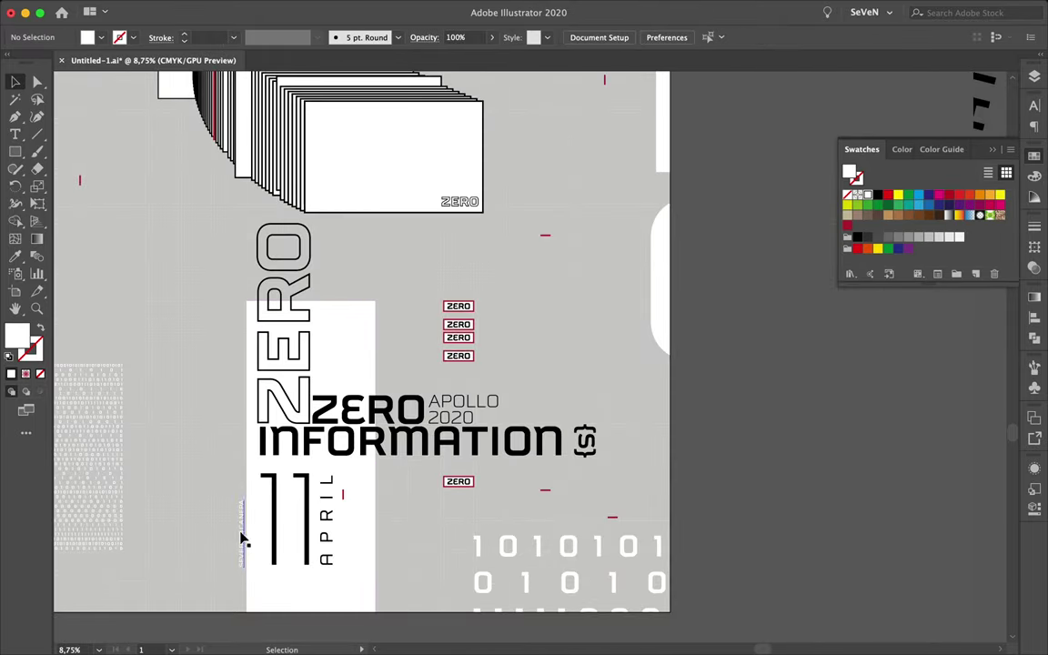
- Select the vertical author-name credit beside 11 APRIL and show its character settings
click(241, 538)
click(1034, 106)
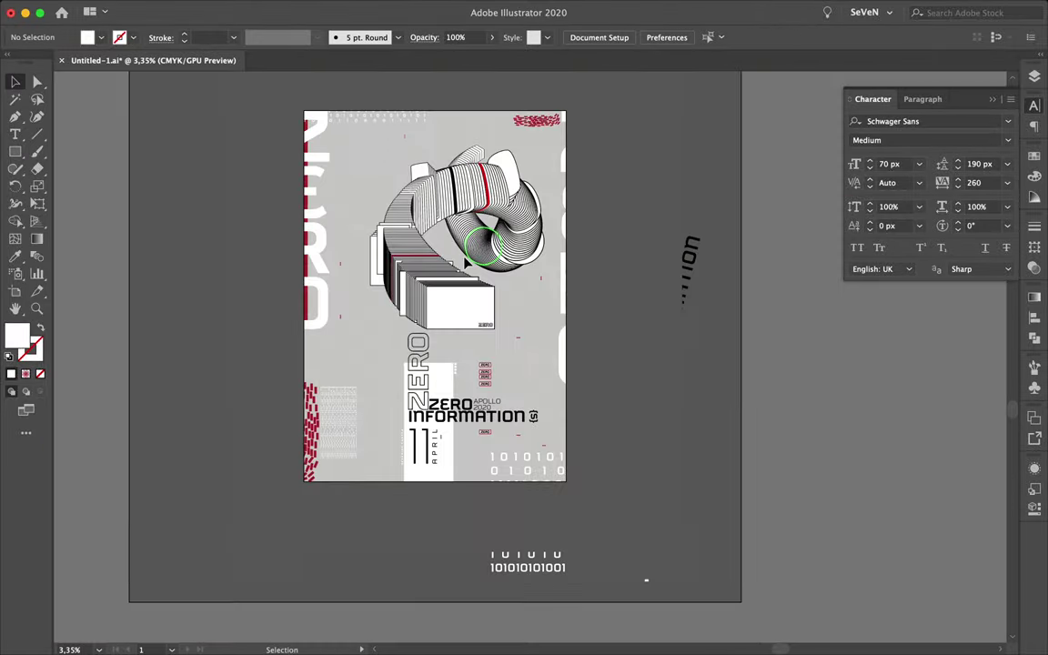
- Draw a trial white ellipse at the top of the poster and enlarge it
scroll(466, 263, up, 1)
click(15, 62)
key(l)
drag(471, 109, 530, 168)
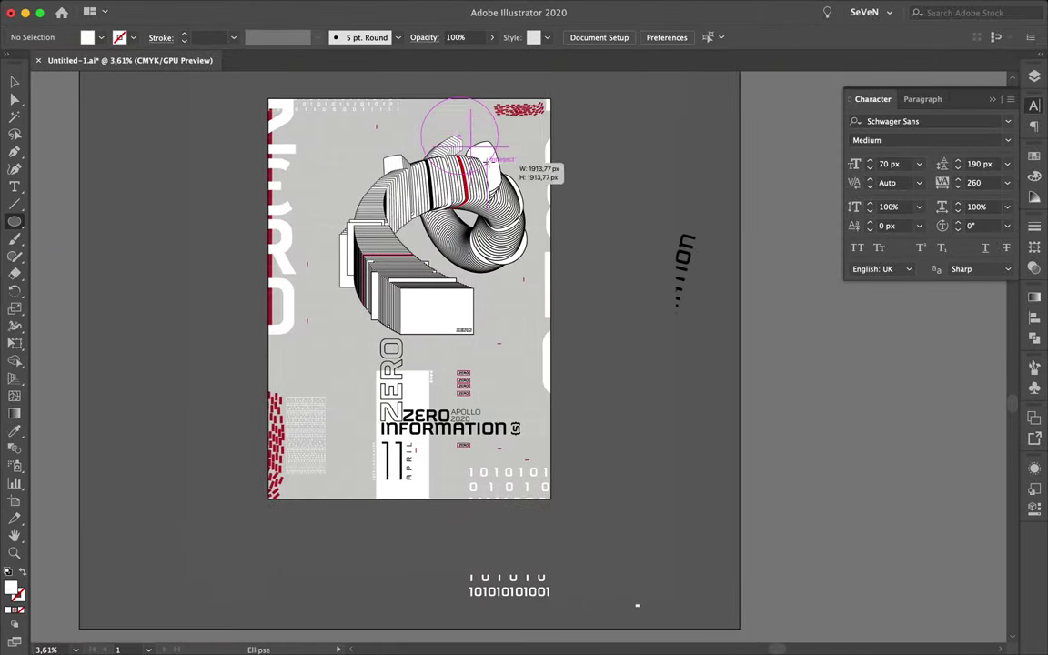
mouse_move(414, 156)
mouse_down()
mouse_move(434, 103)
mouse_move(566, 182)
mouse_up()
- Replace it with a wide white rectangular block at the top of the poster
key(m)
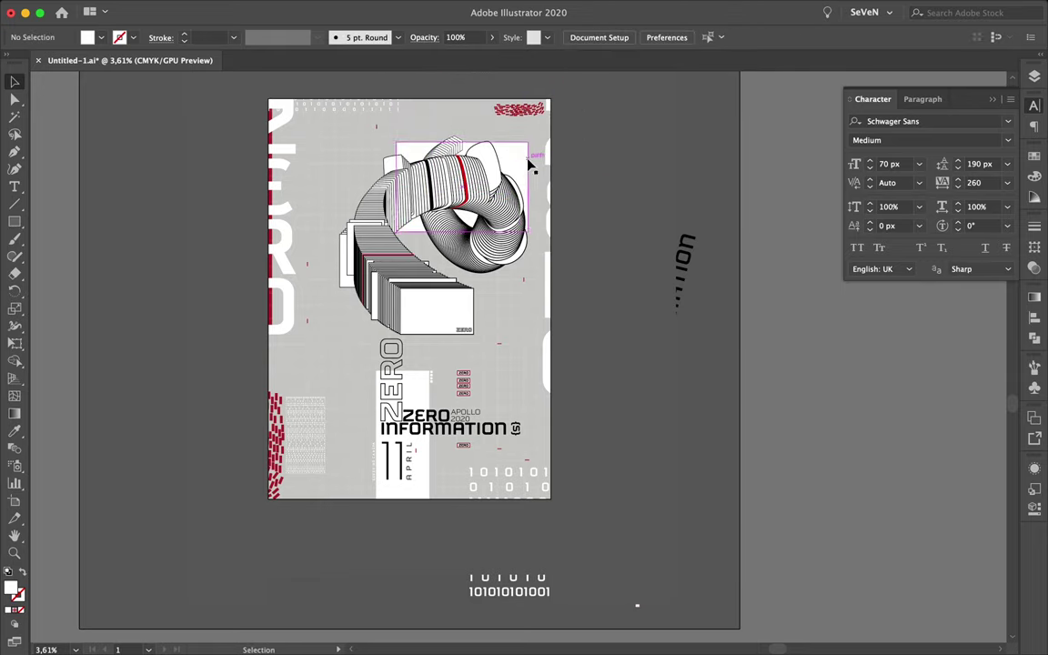
mouse_move(230, 75)
mouse_down()
mouse_move(398, 146)
mouse_move(548, 137)
mouse_up()
scroll(330, 121, up, 5)
scroll(322, 407, up, 2)
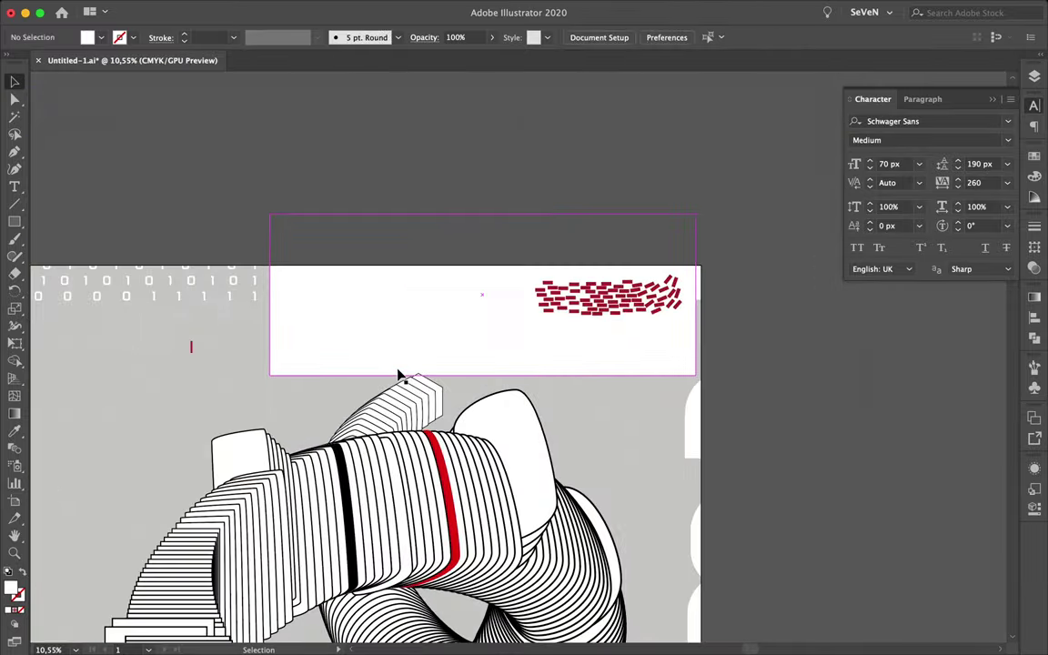
scroll(323, 408, down, 6)
click(528, 393)
scroll(360, 573, up, 5)
scroll(497, 420, down, 6)
click(496, 420)
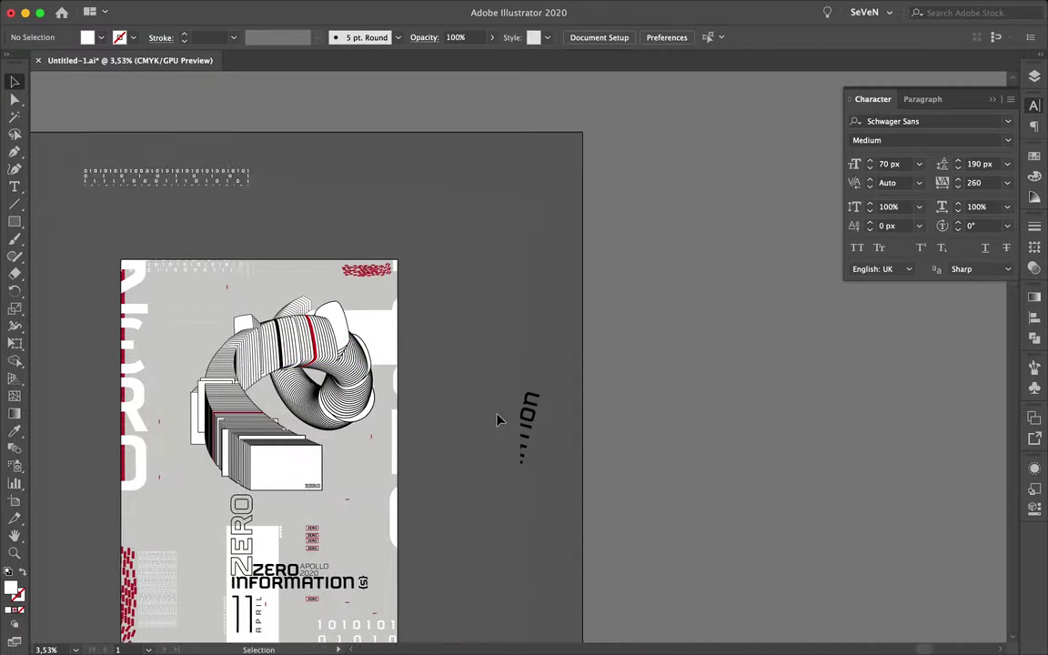
scroll(84, 509, up, 4)
scroll(84, 509, up, 4)
- Draw a thin horizontal white accent bar across the poster
key(m)
drag(232, 316, 483, 316)
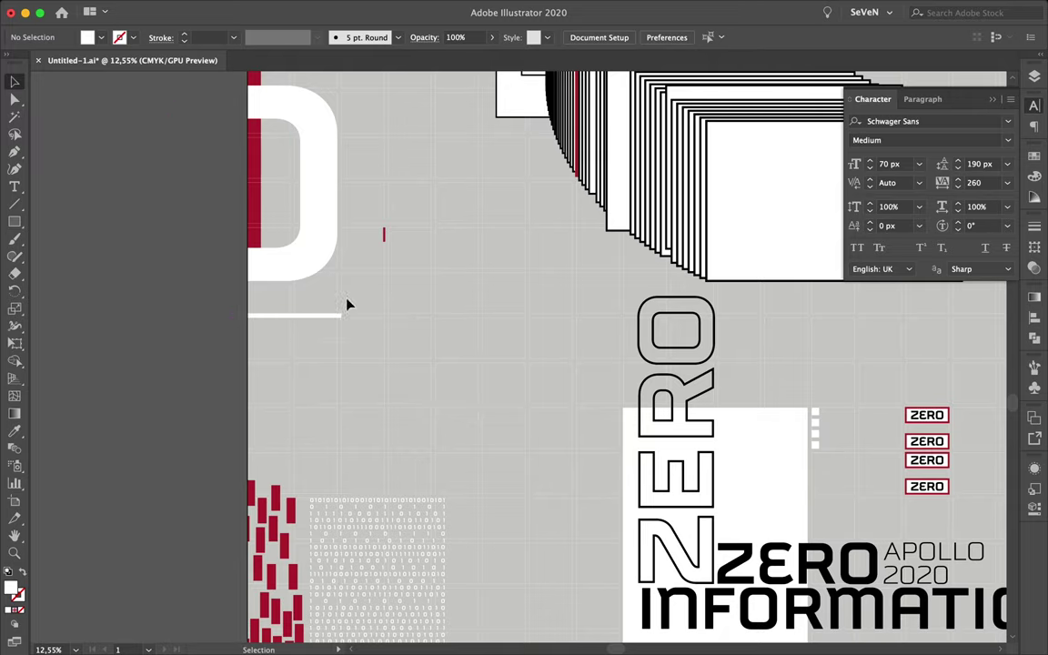
scroll(254, 320, up, 3)
scroll(302, 361, down, 5)
scroll(655, 459, up, 4)
scroll(533, 473, up, 3)
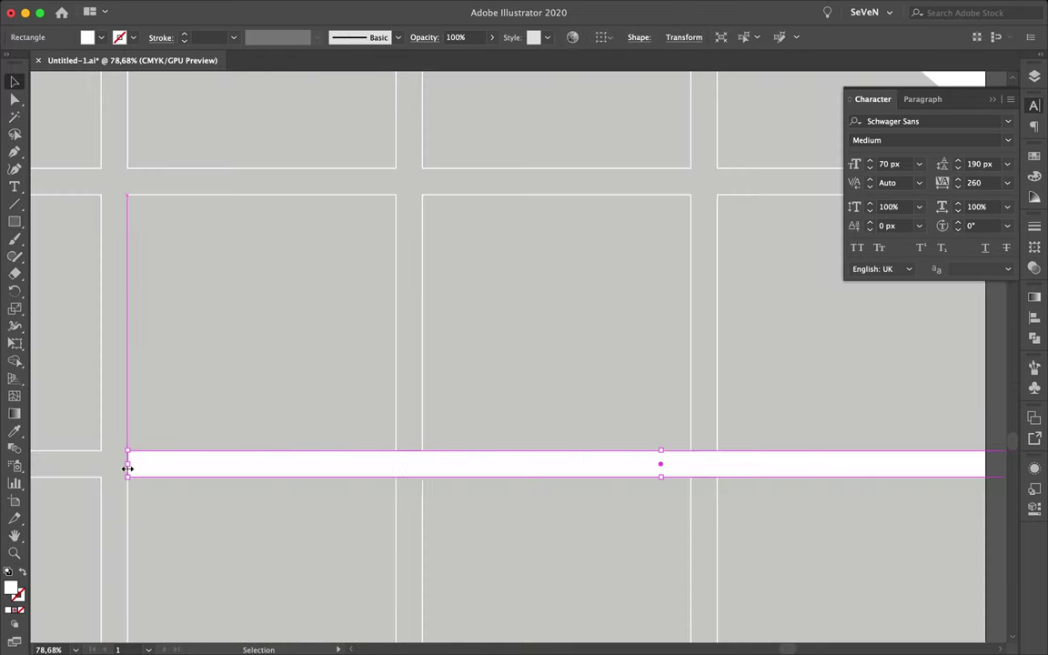
scroll(127, 467, down, 5)
scroll(110, 542, down, 2)
scroll(884, 295, up, 2)
click(881, 295)
- Add a POSTER #467 caption in Schwager Sans Light and position it right of 11 APRIL
scroll(655, 318, up, 1)
scroll(655, 410, up, 2)
key(t)
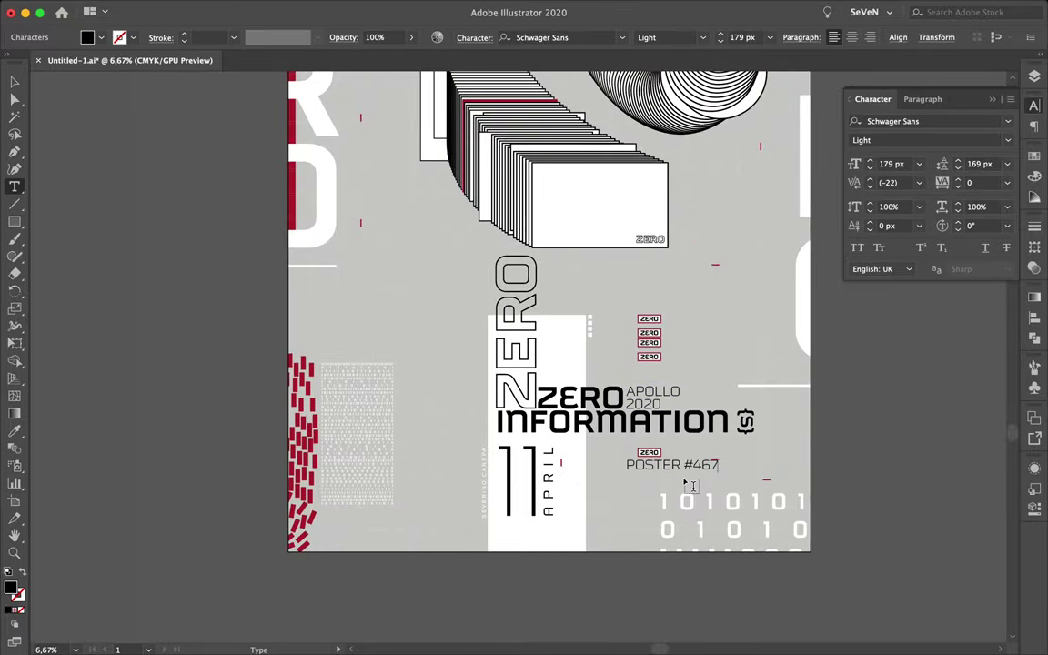
text(7)
drag(637, 463, 582, 491)
scroll(582, 524, up, 3)
scroll(546, 509, down, 1)
click(537, 511)
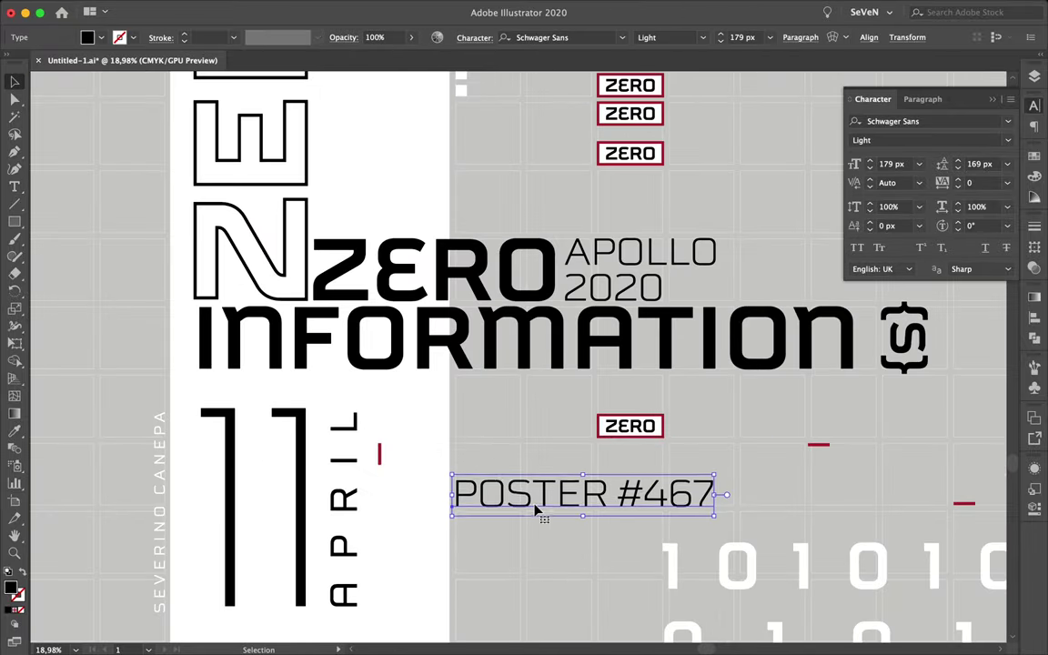